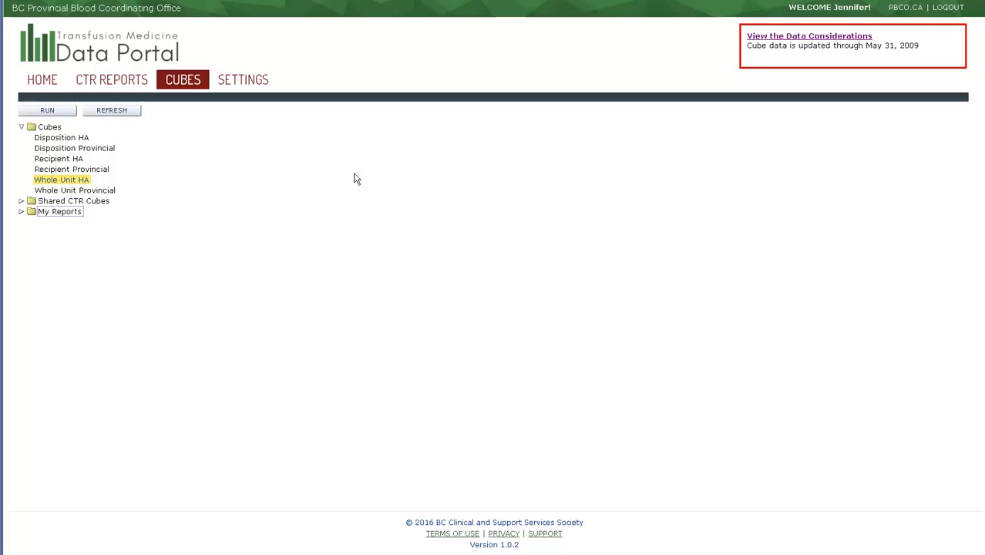
Run the Whole Unit HA cube from the Cubes folder
click(82, 138)
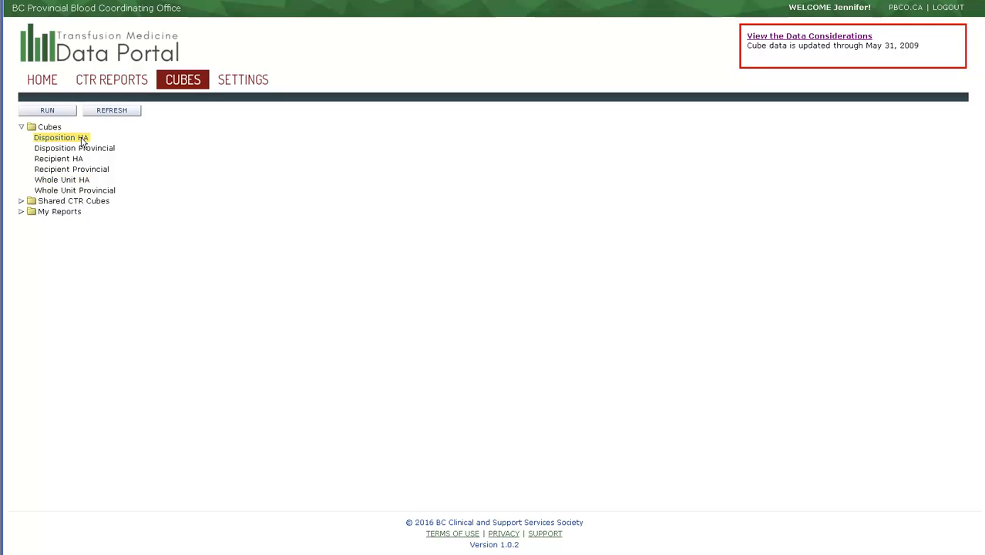
click(77, 180)
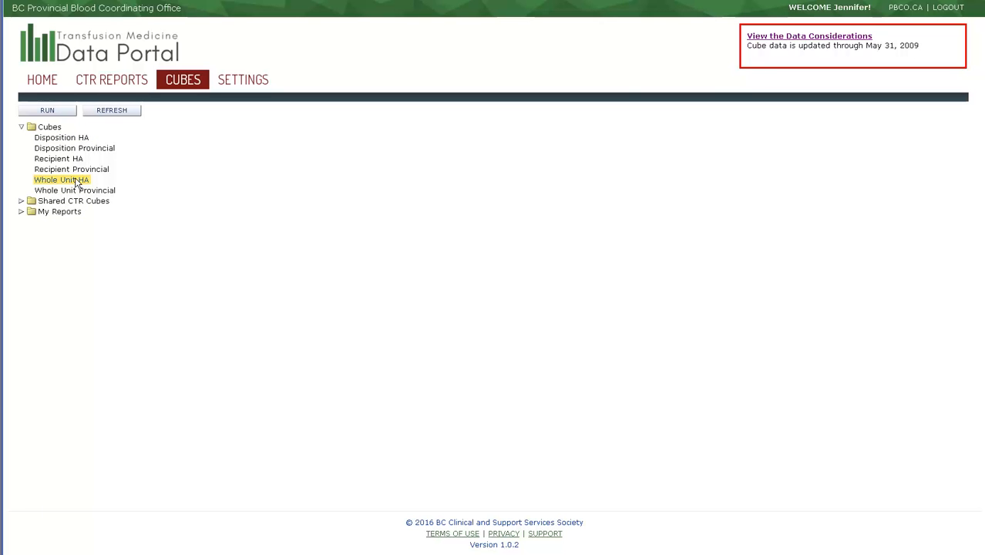
click(33, 113)
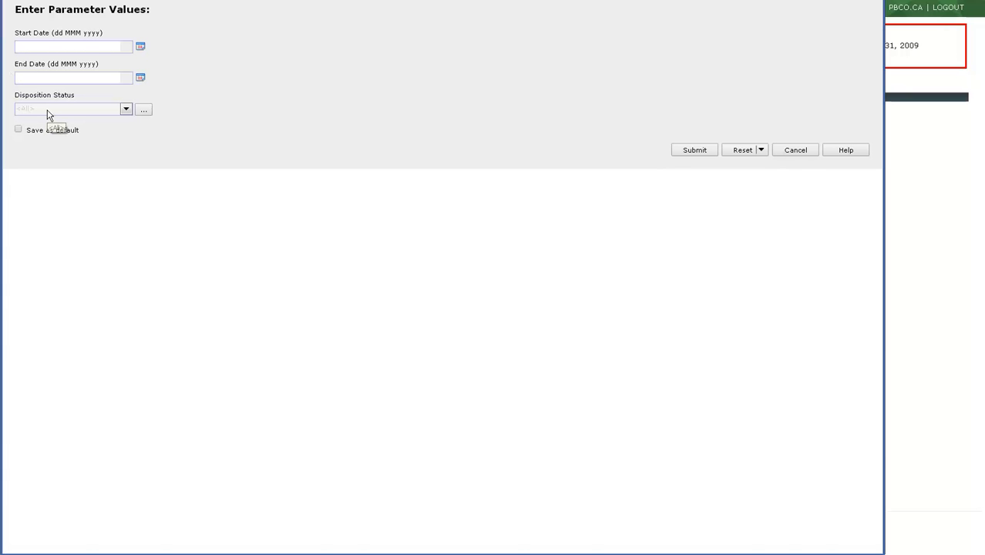
Set the Start Date parameter to 01 jan 2007
click(96, 43)
text(01 jan 2007)
key(Tab)
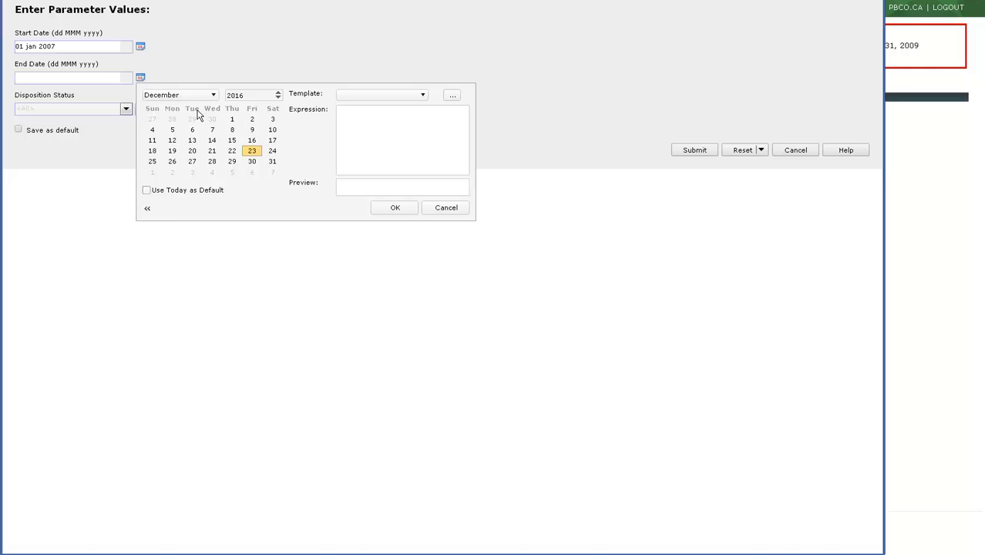
Choose 28 Feb 2007 as the End Date in the calendar
click(204, 101)
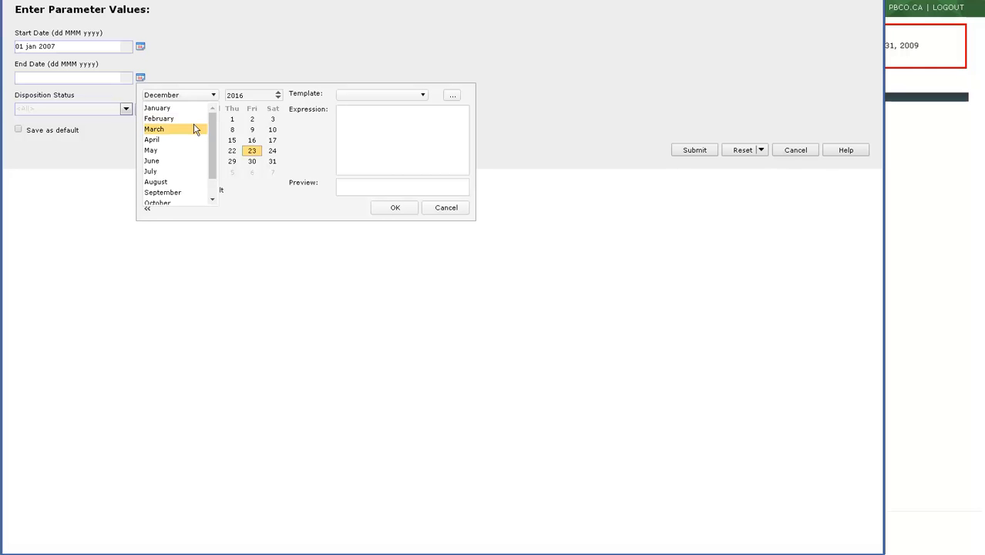
click(196, 117)
click(278, 98)
click(278, 98)
click(278, 98)
click(279, 98)
click(278, 97)
click(278, 98)
click(278, 98)
click(278, 98)
click(278, 99)
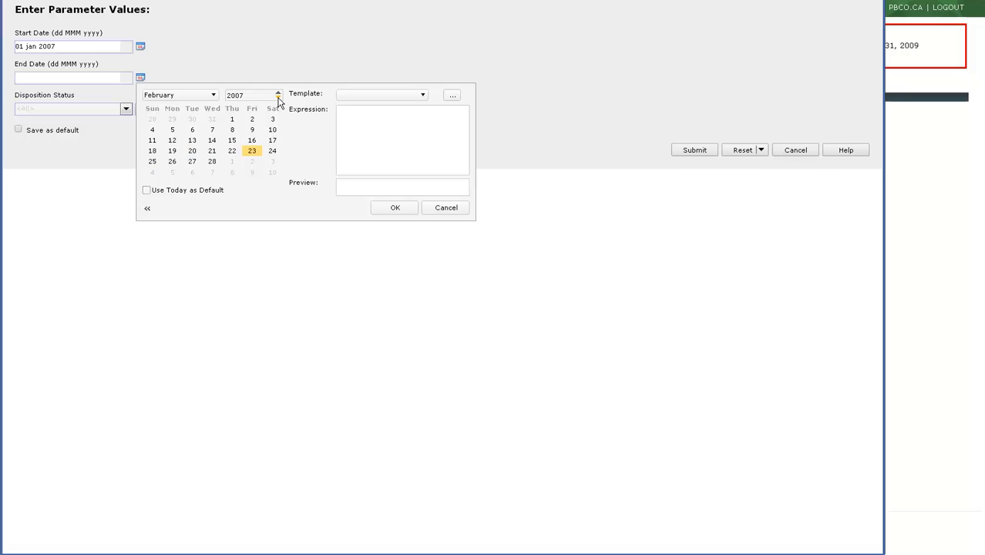
click(213, 161)
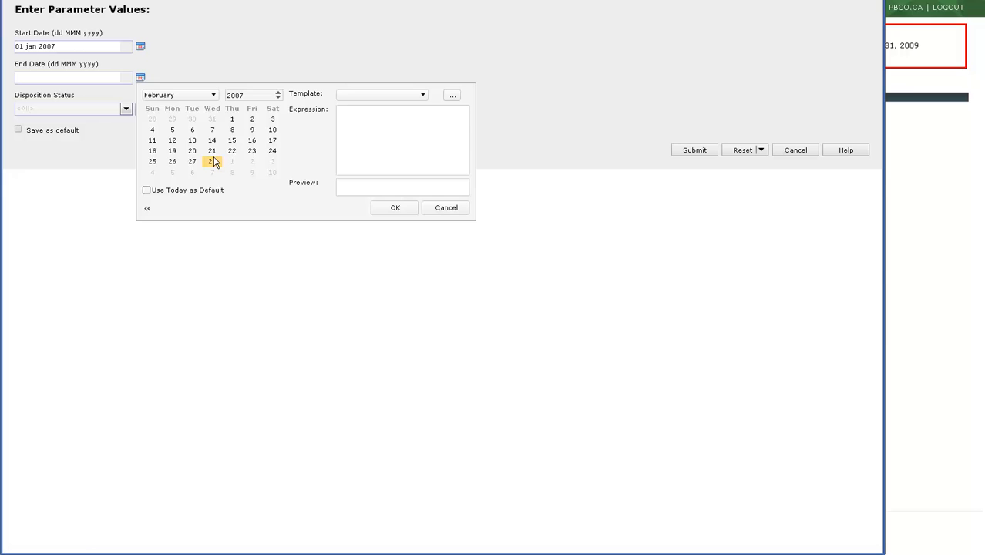
click(375, 211)
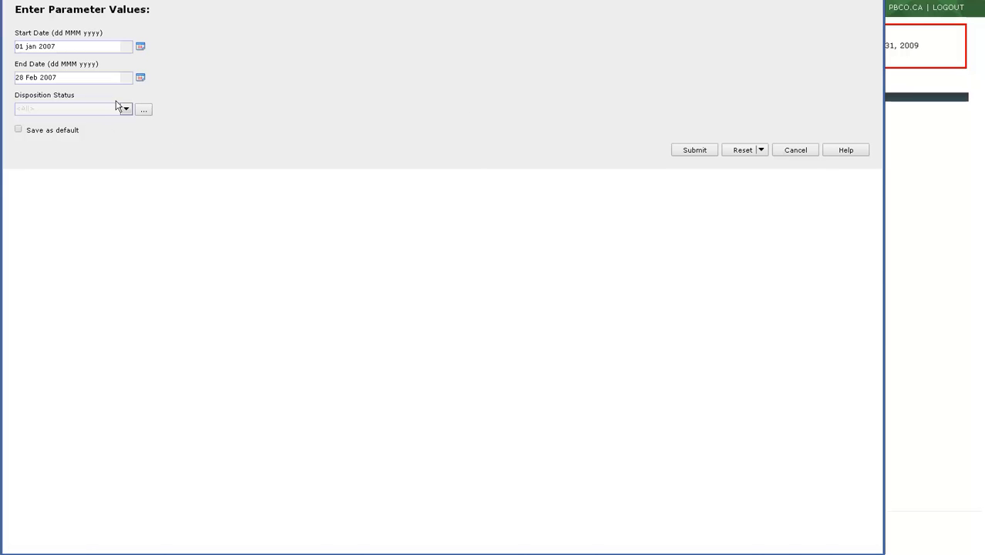
Turn off the All option for Disposition Status and add Transfused and Discarded to the selected values
click(144, 111)
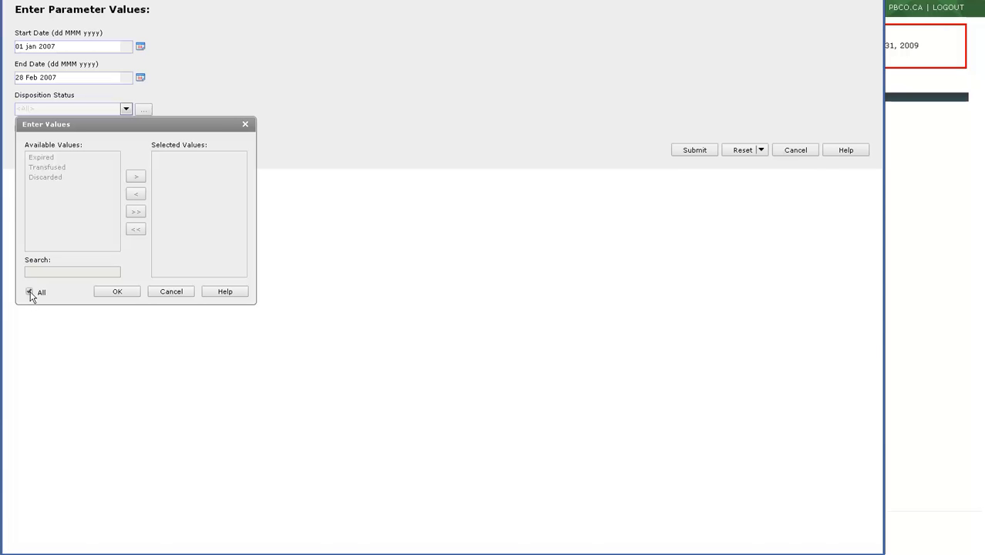
click(29, 292)
click(48, 167)
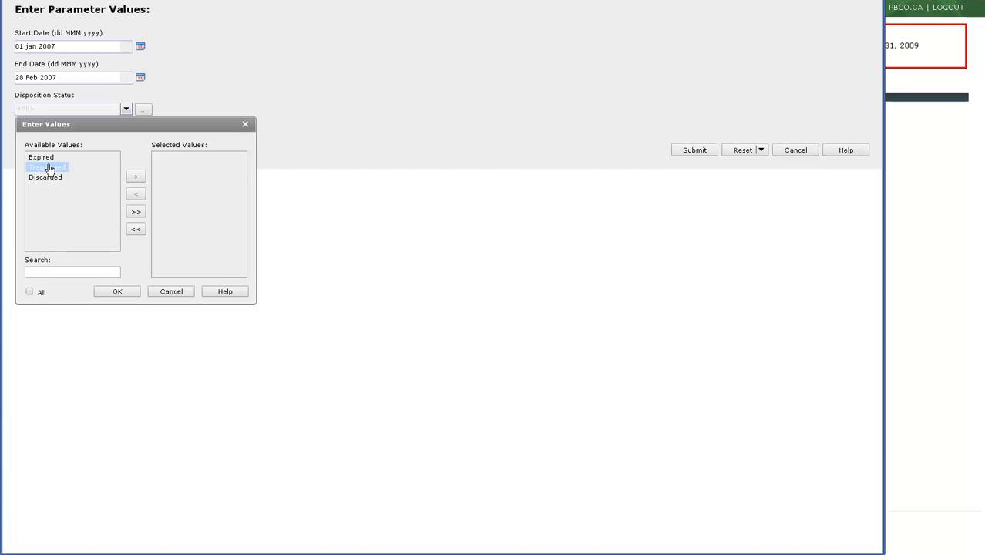
click(136, 177)
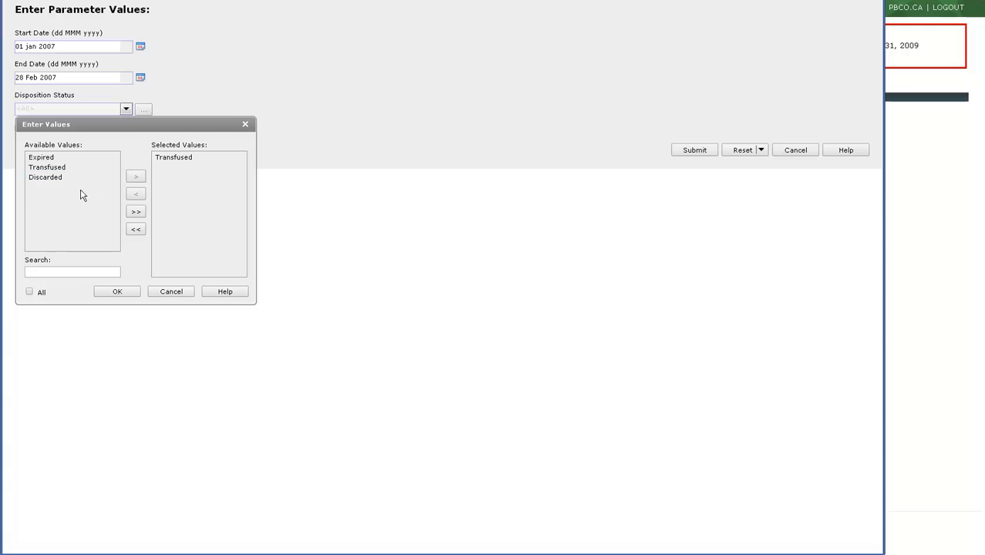
click(44, 178)
click(133, 178)
Remove Transfused from the selected disposition statuses and clear the remaining selected values
click(171, 157)
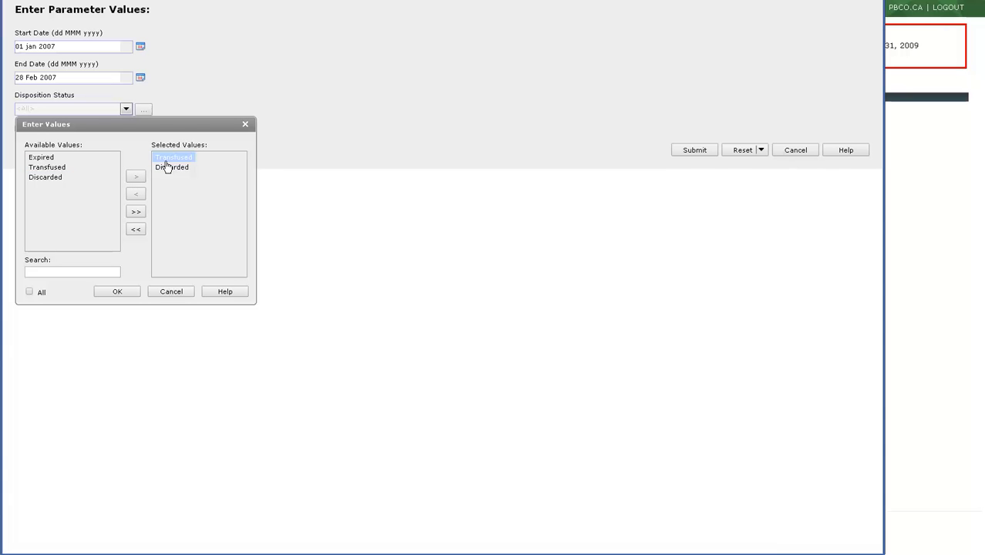
click(136, 197)
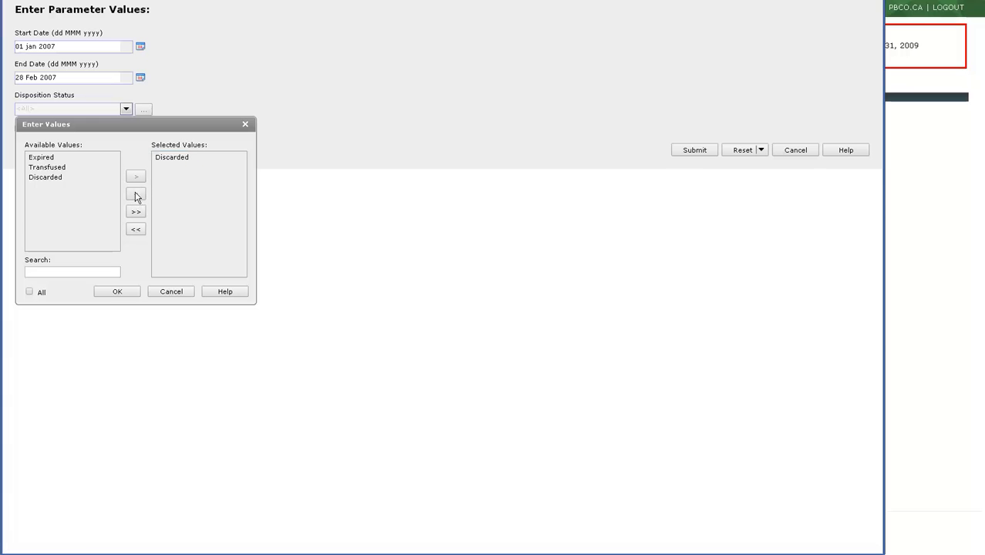
click(134, 228)
Add all available disposition statuses to the selection and submit the report parameters
click(134, 214)
click(114, 293)
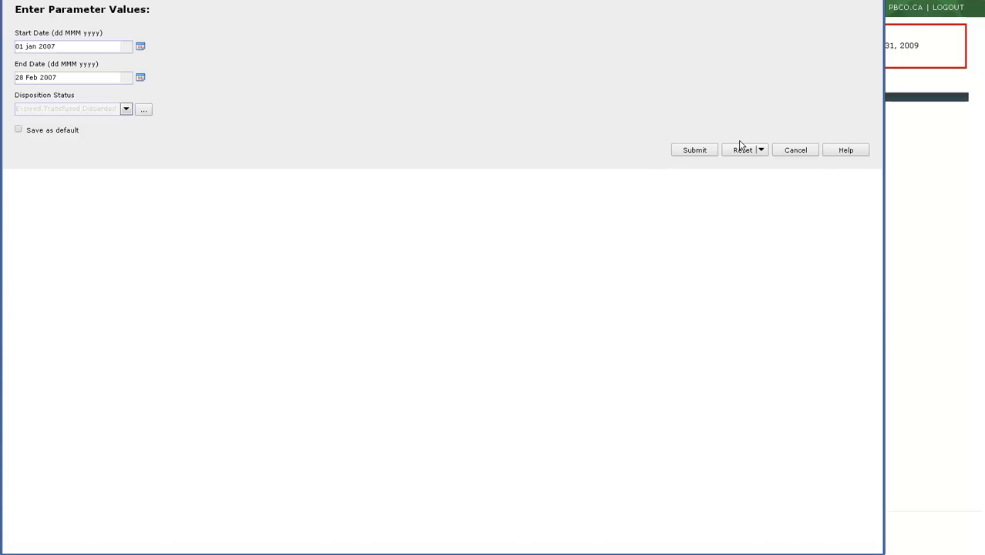
click(682, 151)
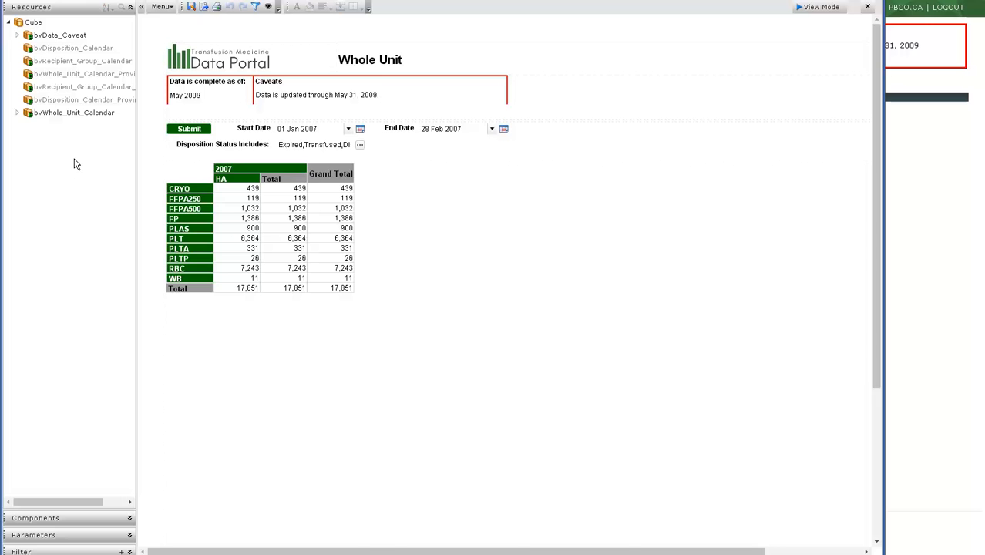
Expand the bvWhole_Unit_Calendar resource with its subfolders and briefly view the Filter section
click(17, 114)
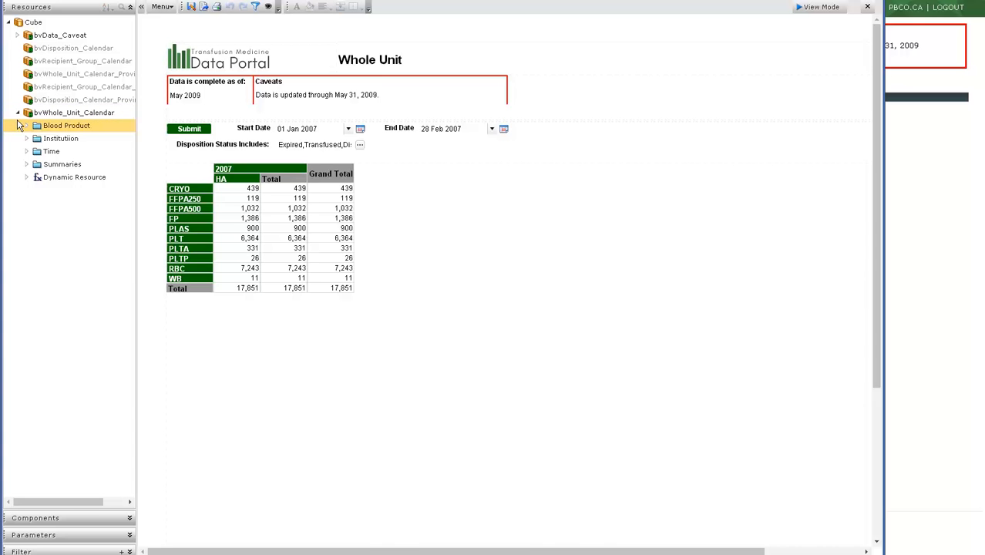
click(27, 126)
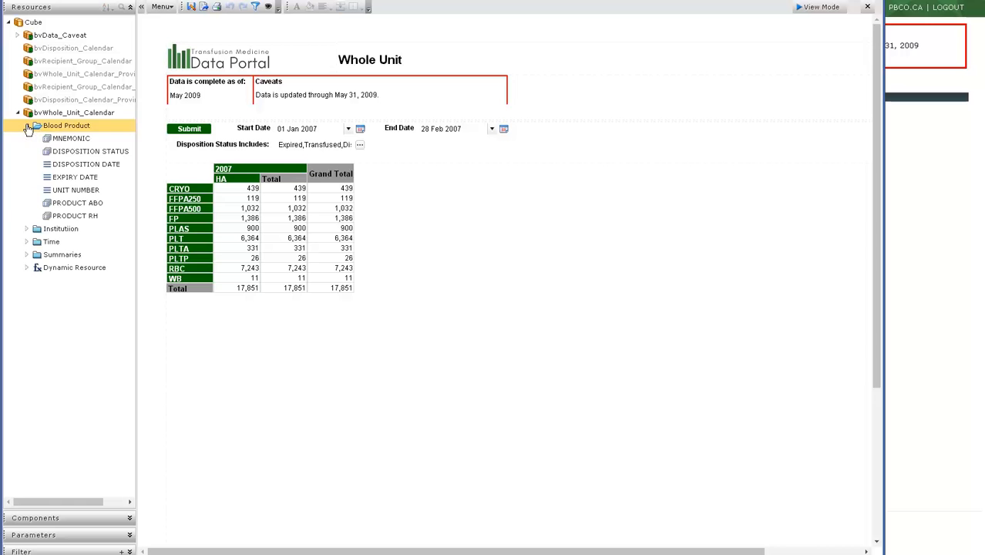
click(26, 230)
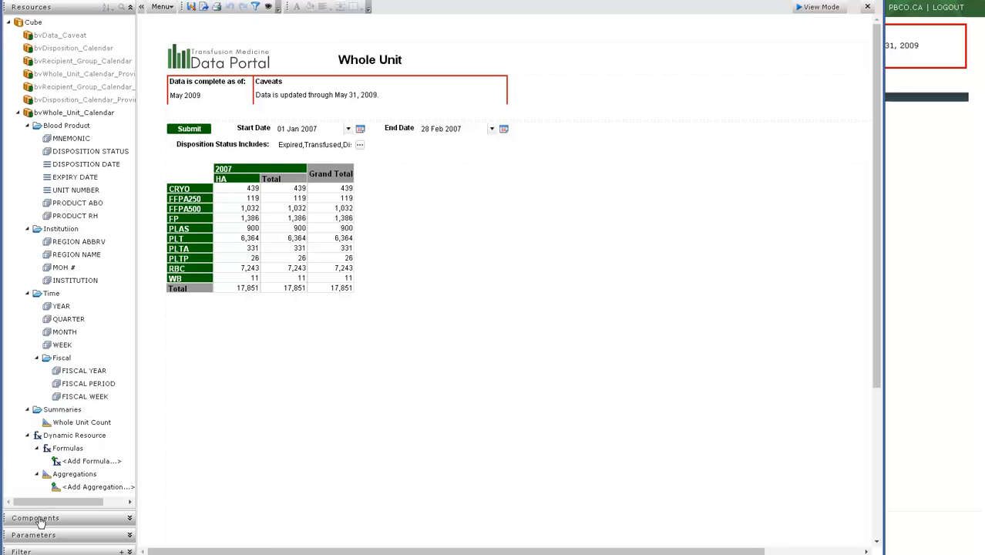
click(130, 552)
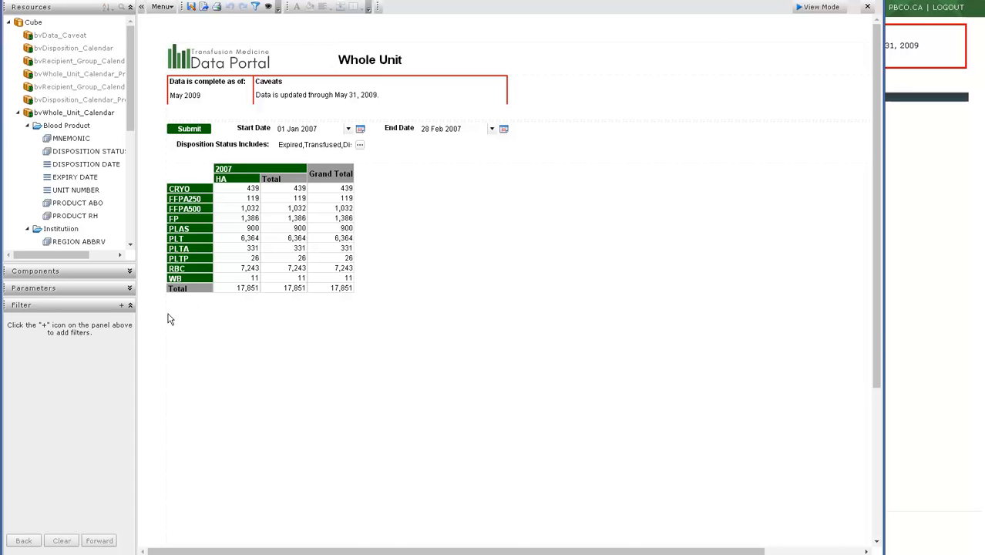
click(130, 307)
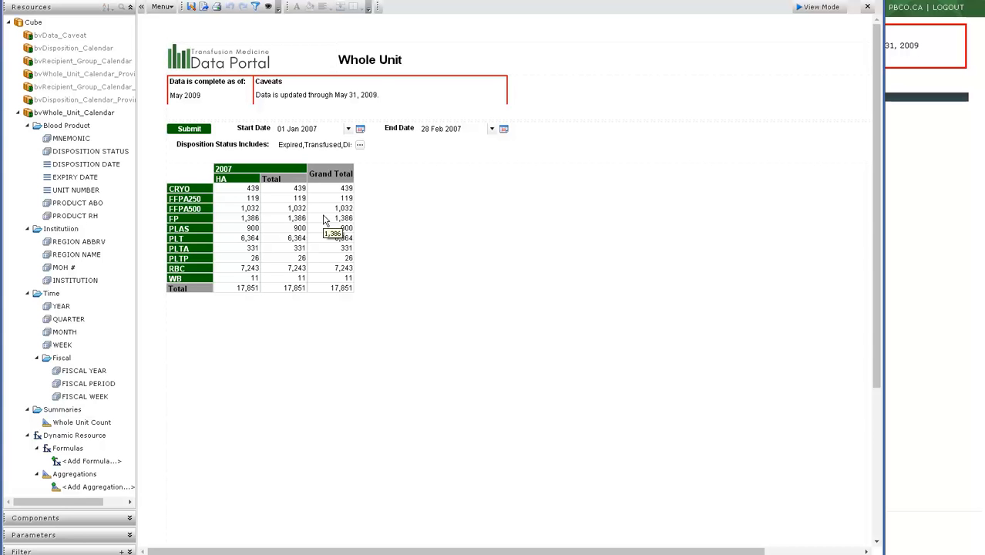
Change the report's End Date to 31 Jan 2007 and resubmit the report
click(503, 131)
click(503, 131)
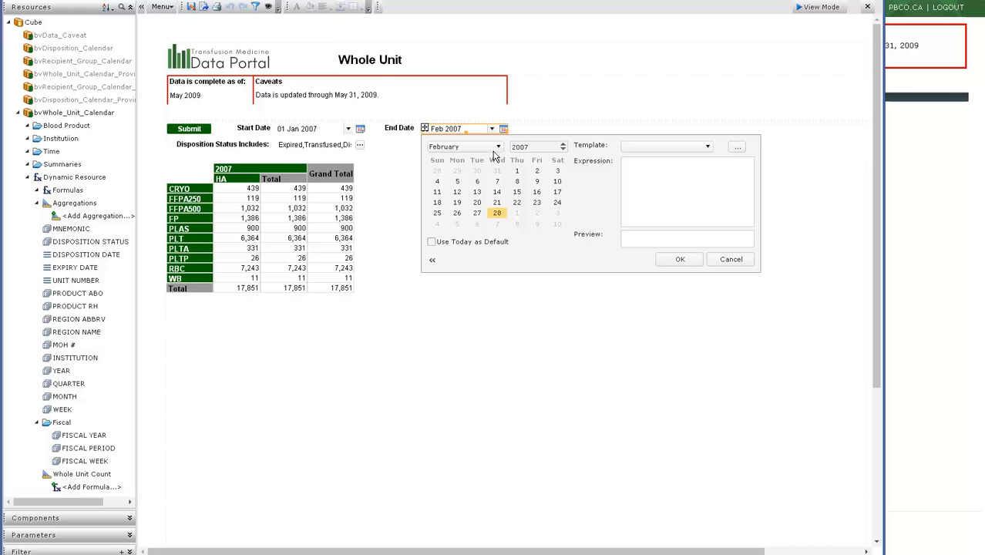
click(497, 146)
click(486, 157)
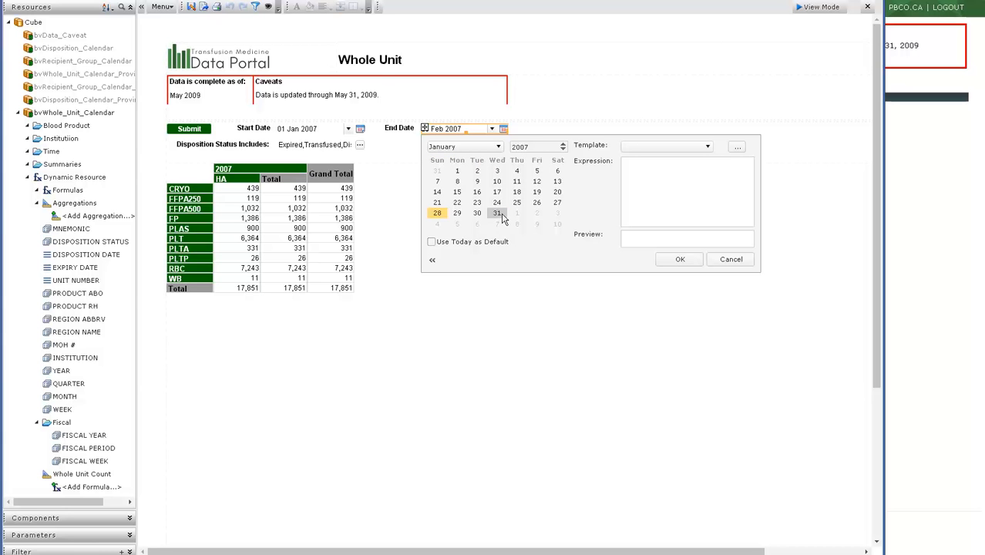
click(663, 260)
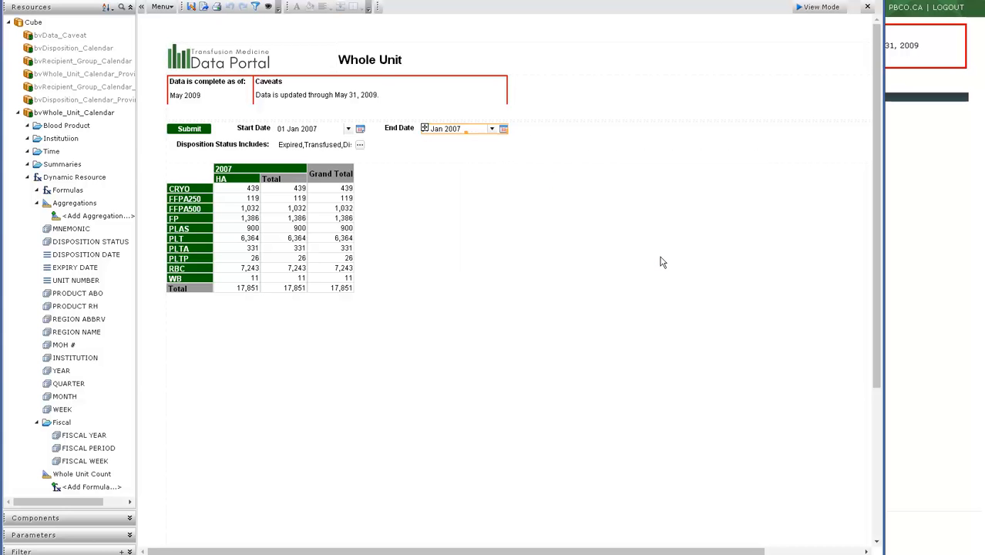
click(187, 128)
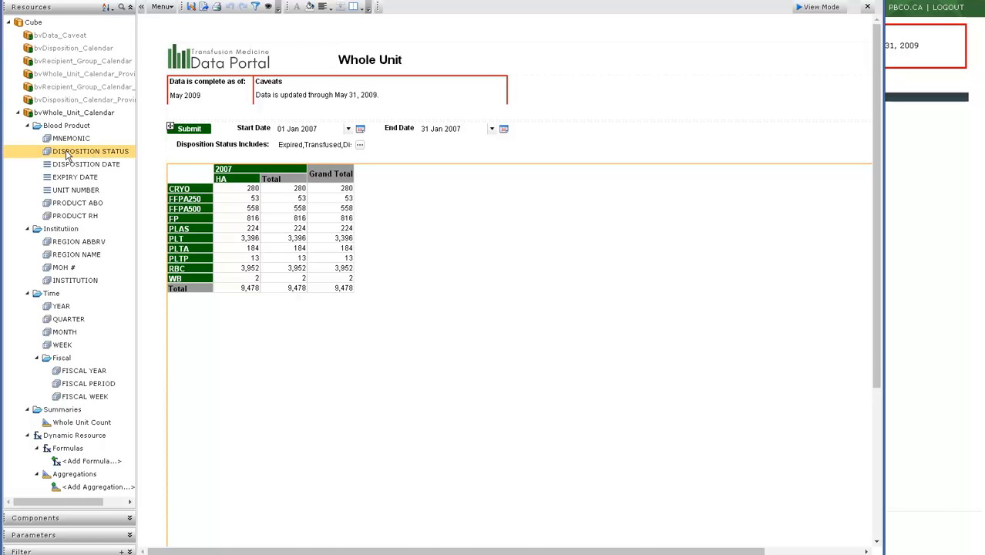
Add DISPOSITION STATUS to the crosstab as a column level directly below the HA heading
drag(67, 154, 218, 179)
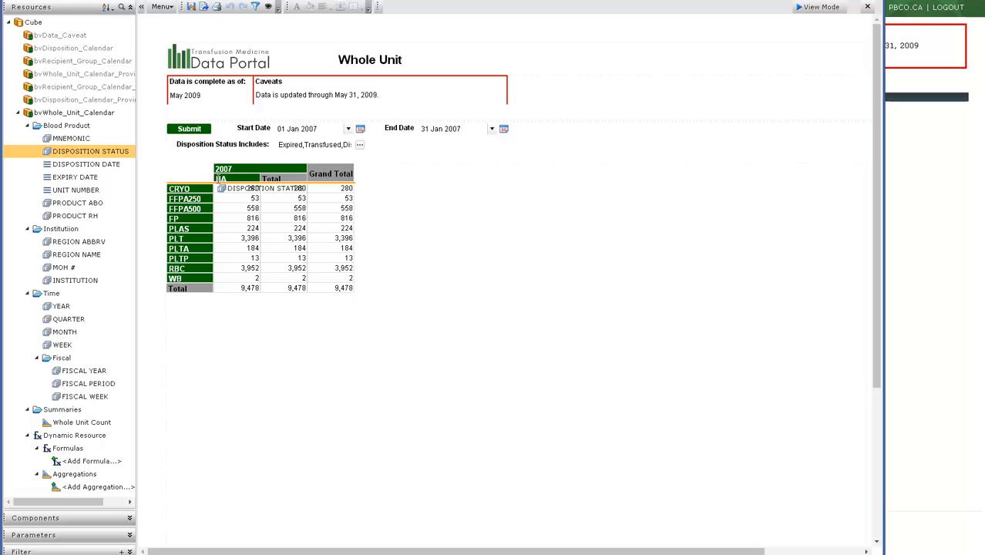
drag(218, 178, 219, 181)
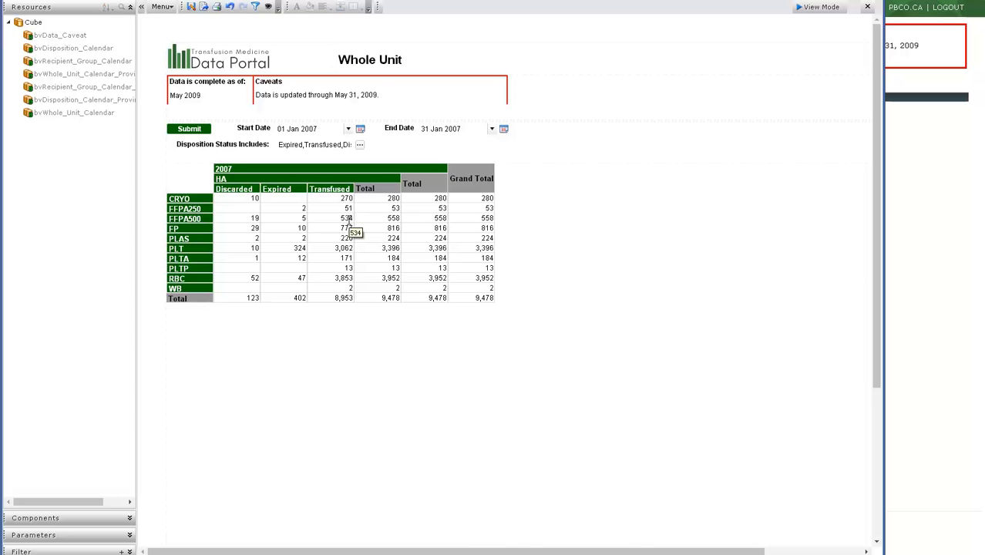
click(249, 352)
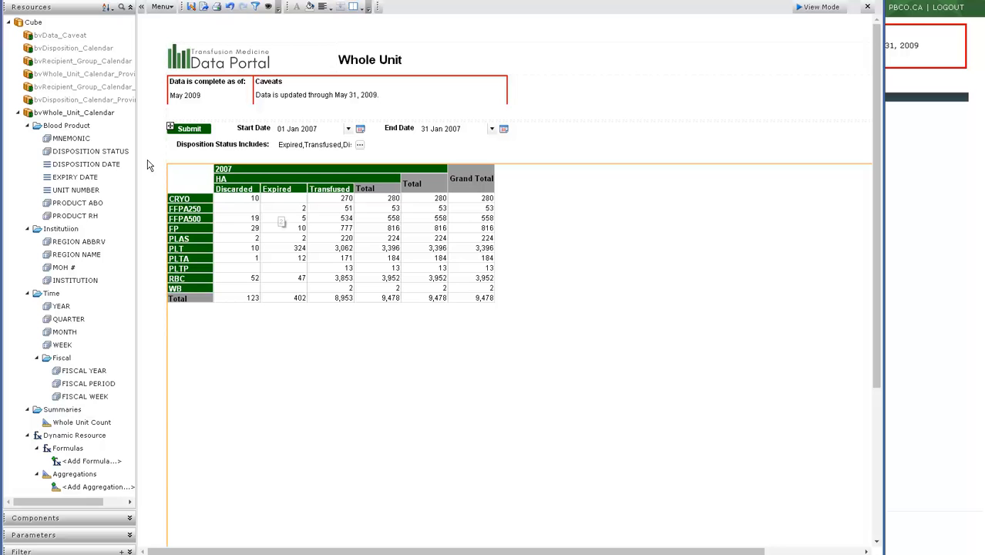
Try to add PRODUCT ABO to the crosstab as a row level beside the product codes
mouse_move(109, 154)
mouse_down()
mouse_move(120, 152)
mouse_move(116, 176)
mouse_move(123, 158)
mouse_move(108, 156)
mouse_up()
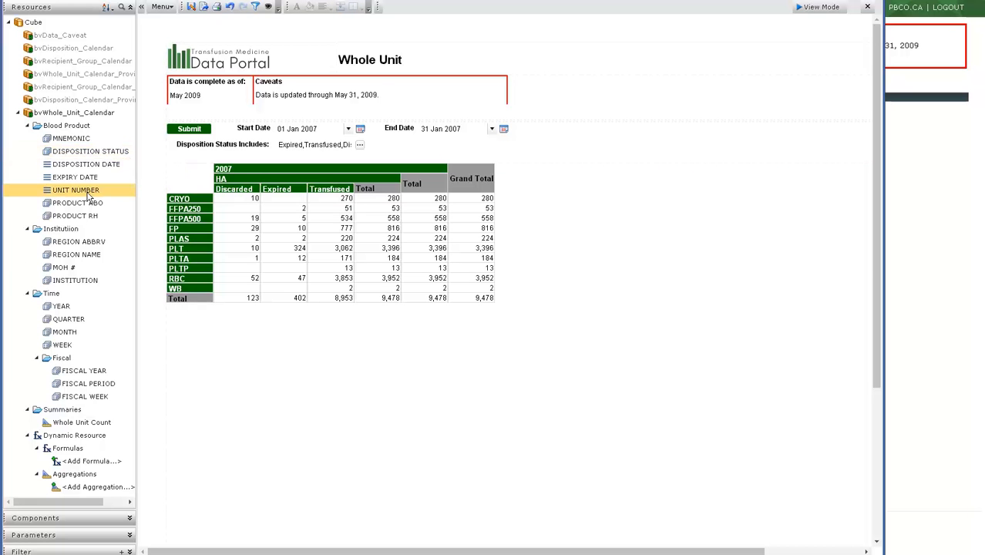
drag(90, 205, 212, 212)
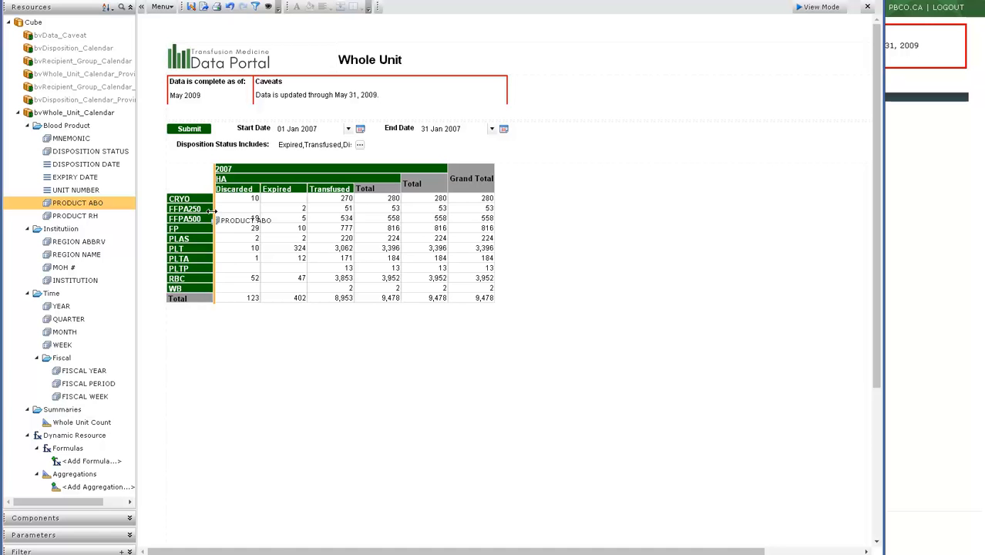
drag(212, 212, 294, 224)
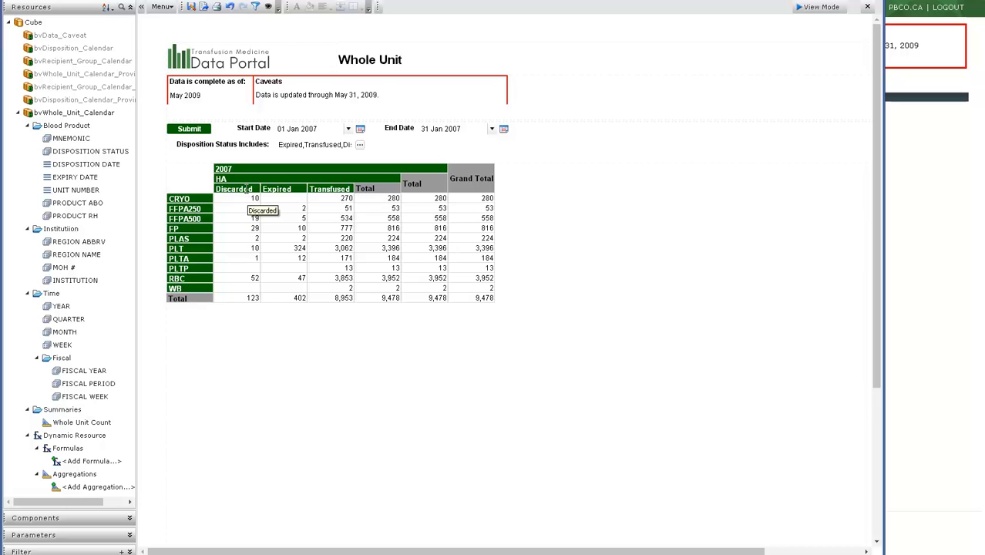
Move DISPOSITION STATUS from the column headings to a row level after the product codes
drag(247, 188, 247, 192)
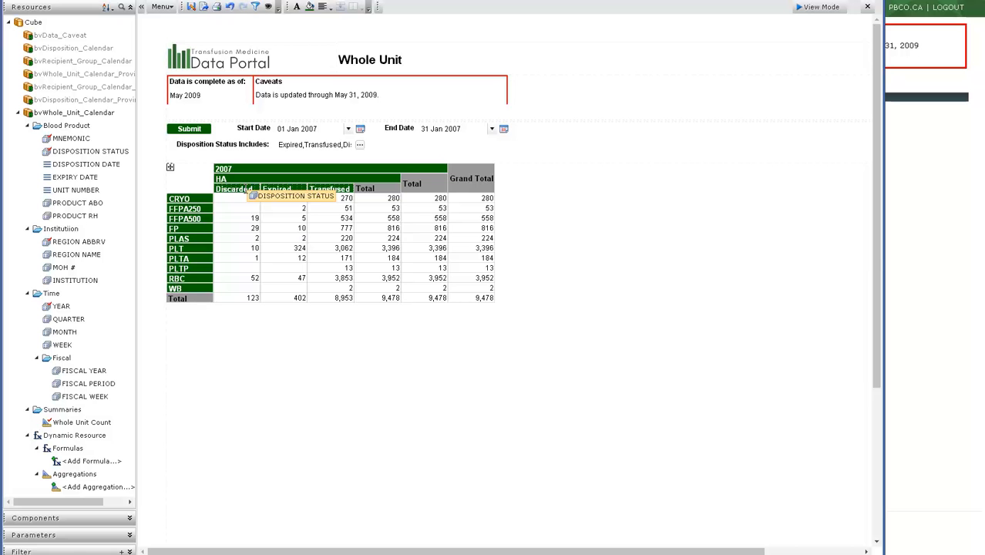
drag(248, 191, 213, 222)
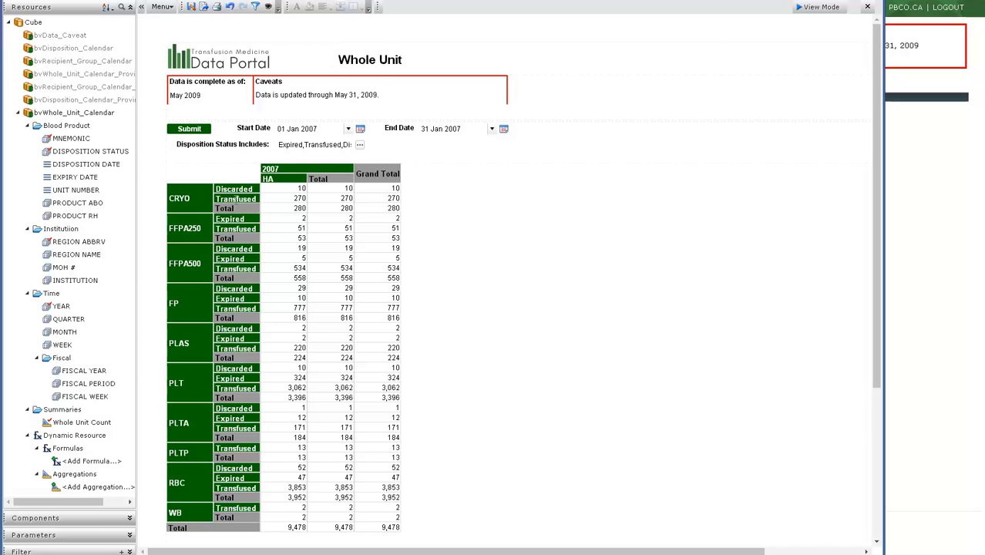
Remove DISPOSITION STATUS from the crosstab and confirm the deletion
drag(224, 188, 80, 175)
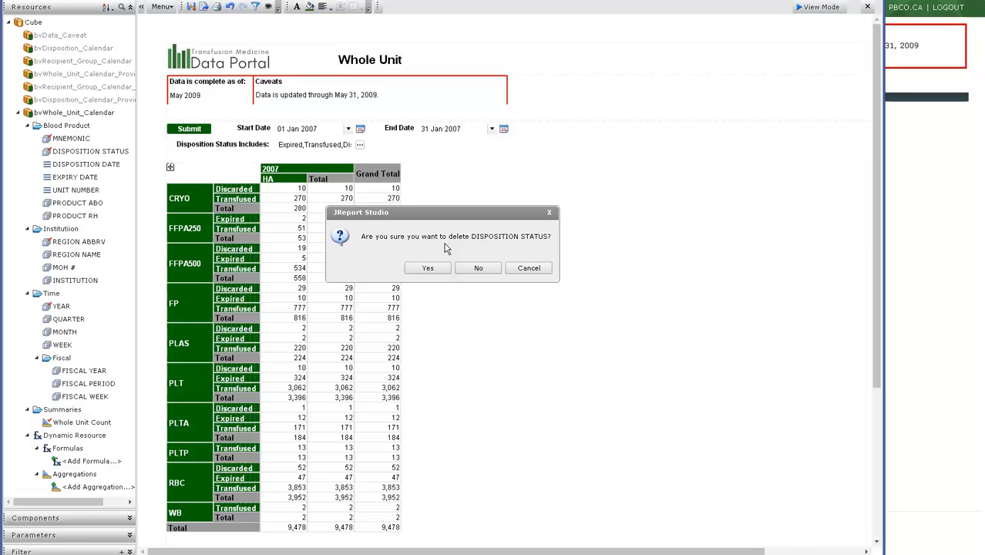
click(433, 271)
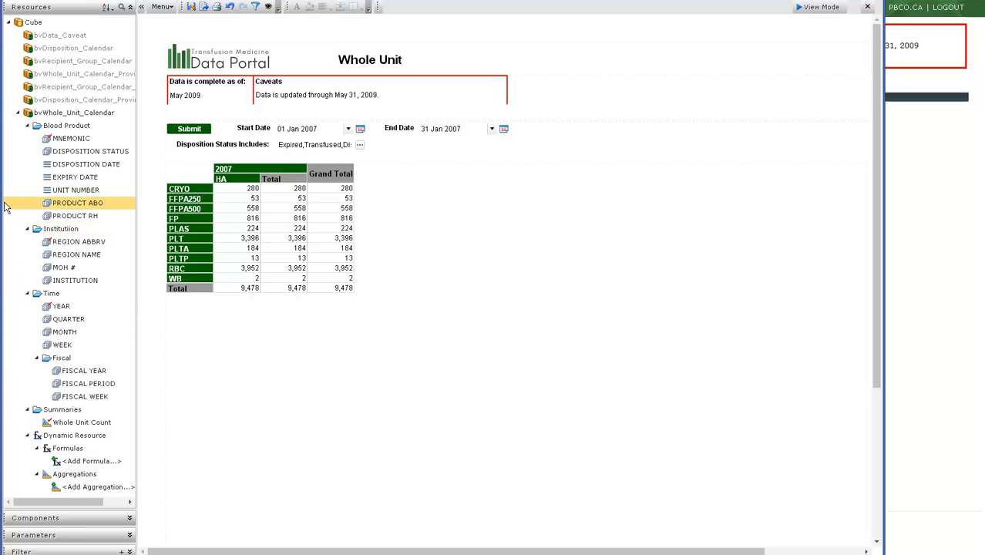
click(389, 233)
click(320, 243)
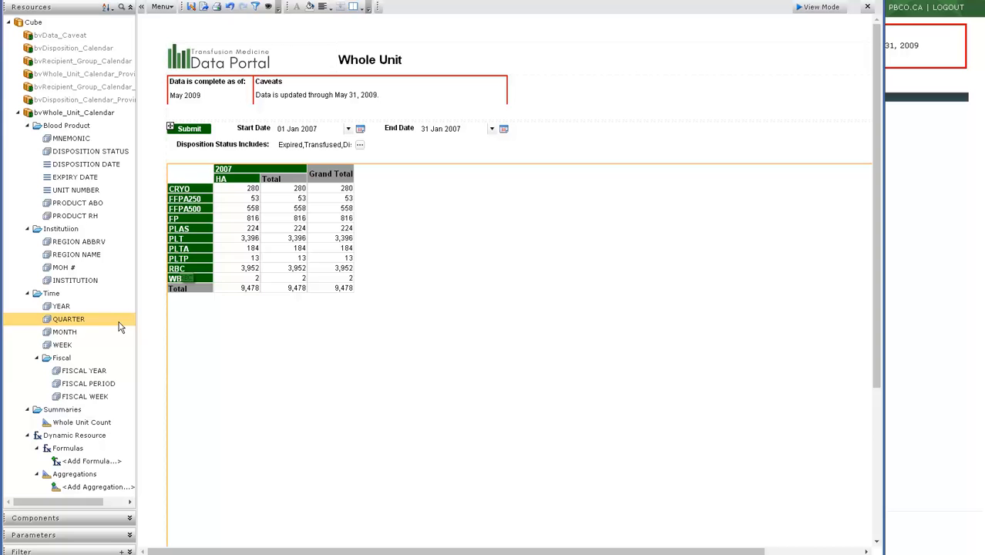
Add a MNEMONIC filter applied to <All> and restrict it to PLTA, PLTP and RBC
click(130, 551)
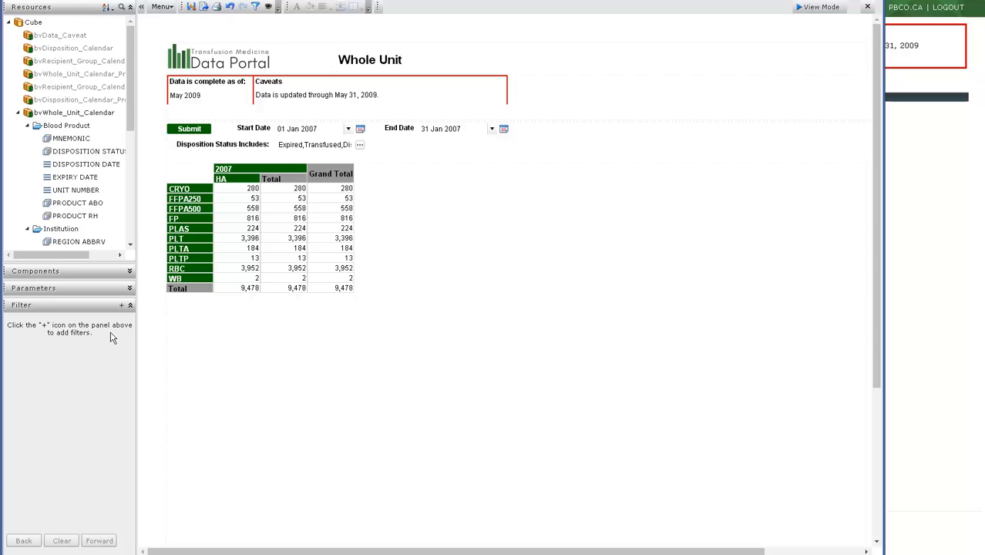
click(121, 307)
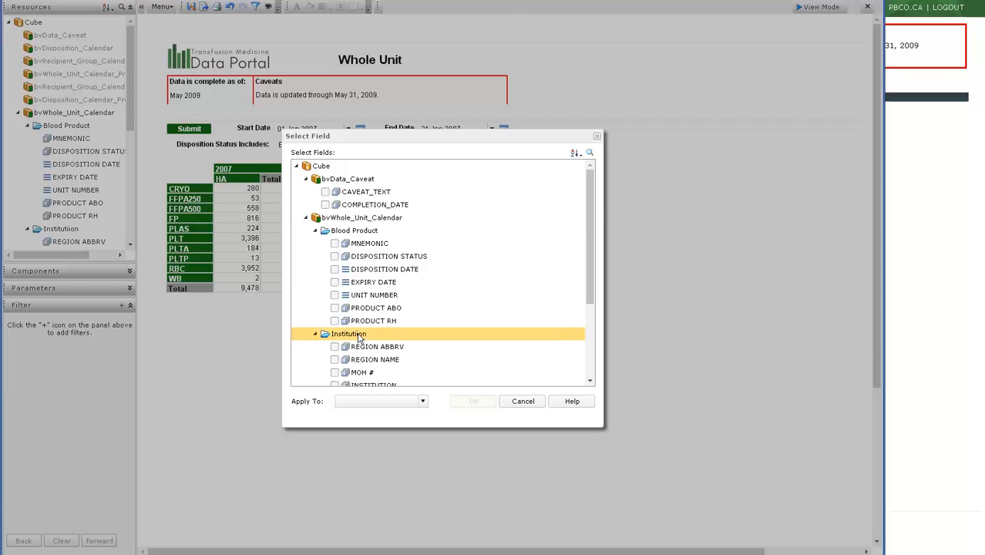
click(334, 244)
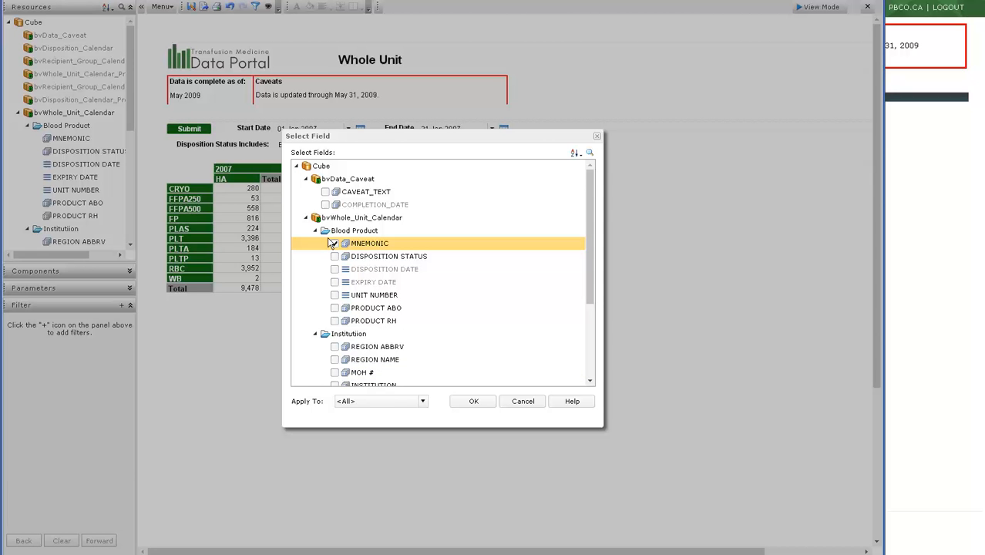
click(466, 401)
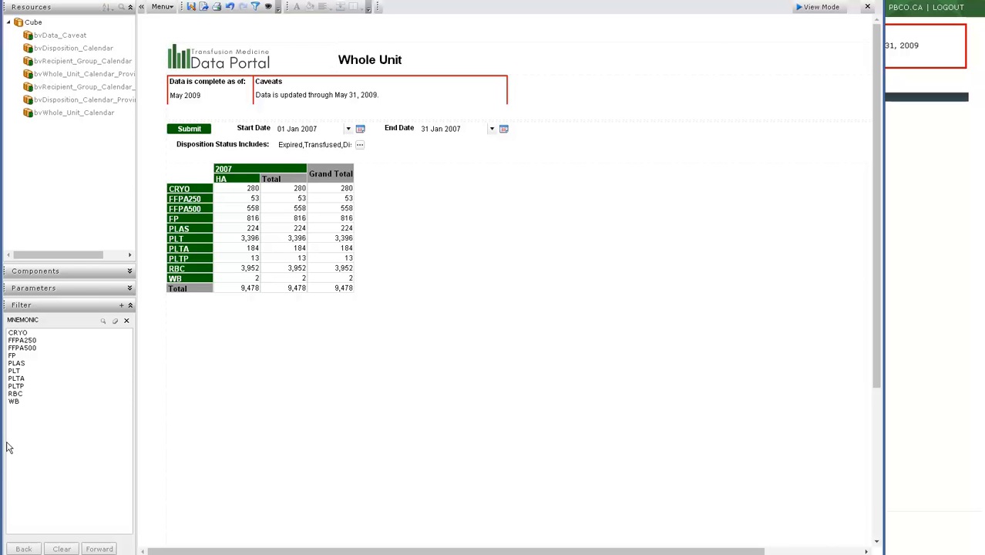
click(15, 393)
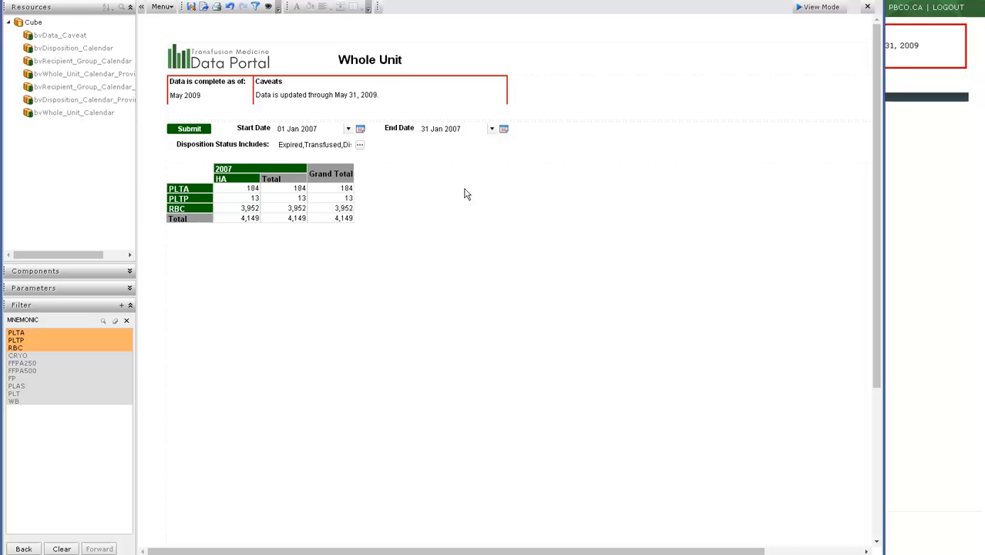
click(314, 319)
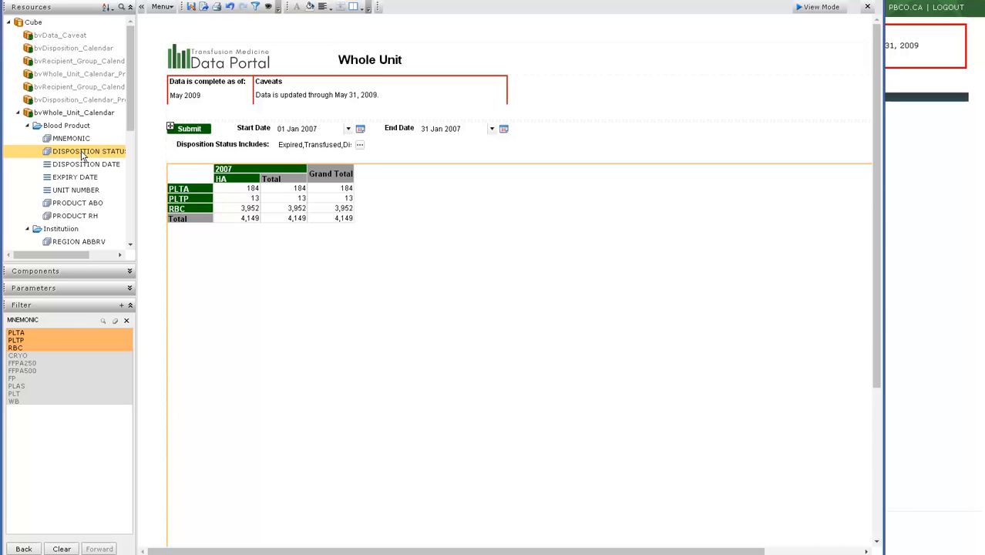
Add PRODUCT ABO to the crosstab as a row level after the product codes
click(120, 309)
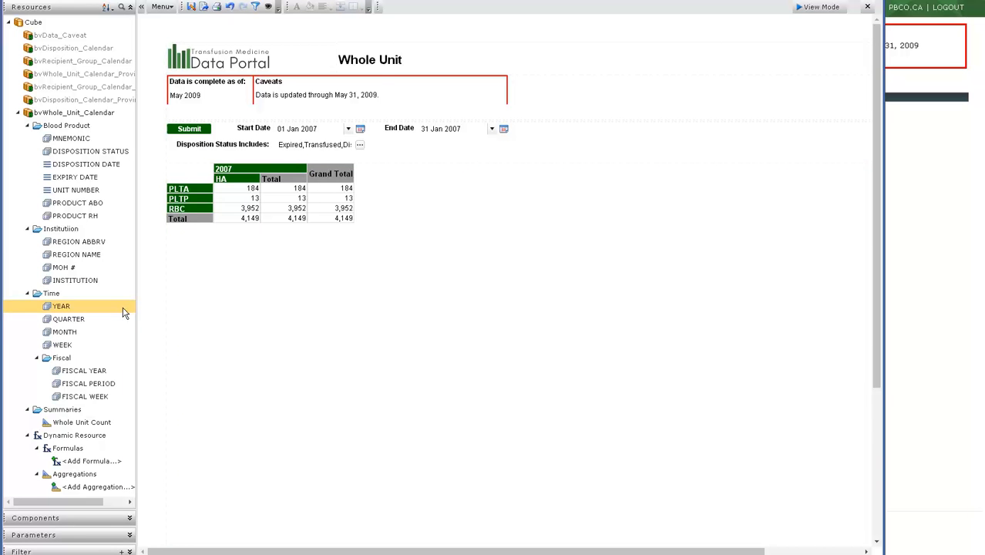
click(129, 552)
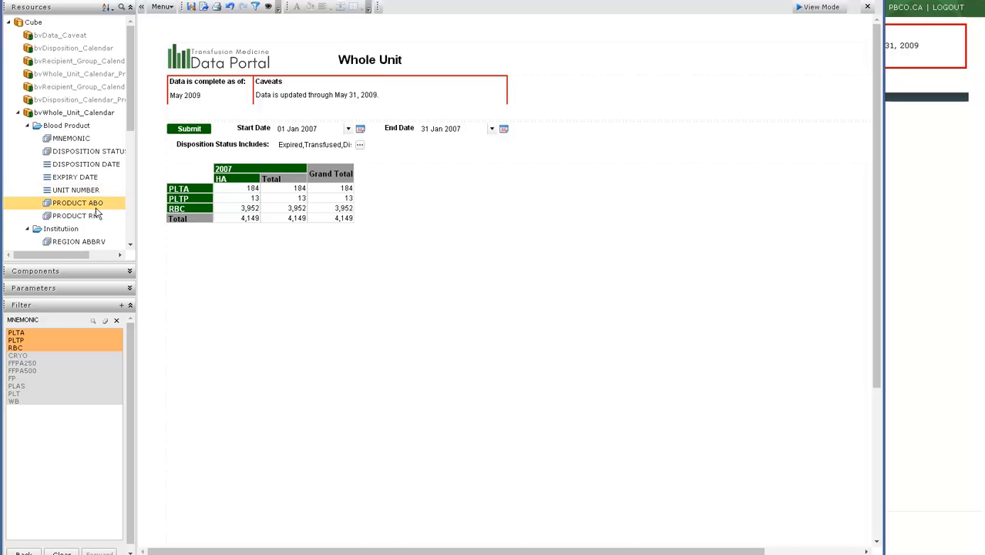
drag(95, 208, 217, 191)
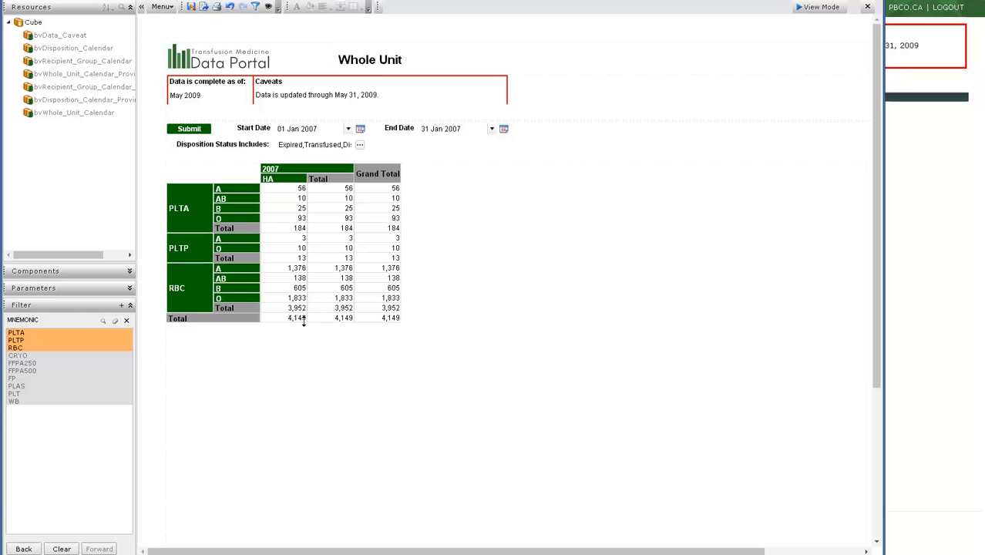
click(278, 414)
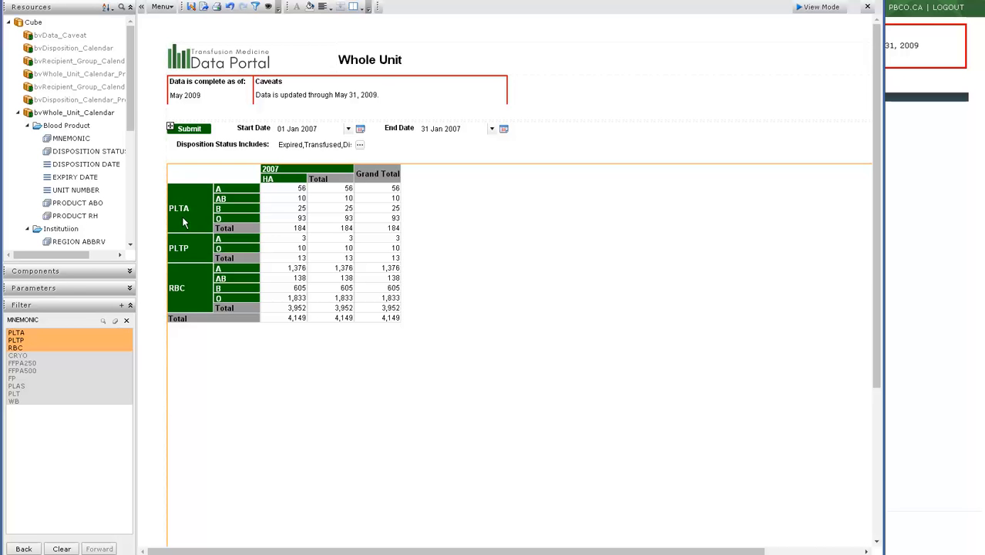
Clear the MNEMONIC filter selection and add PRODUCT RH to the crosstab as a row level after the ABO groups
click(248, 208)
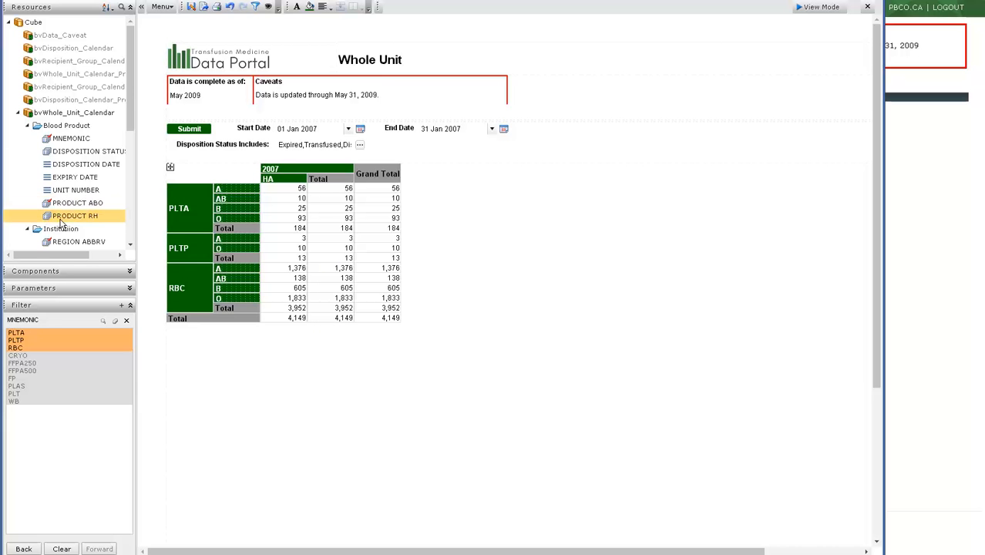
click(115, 322)
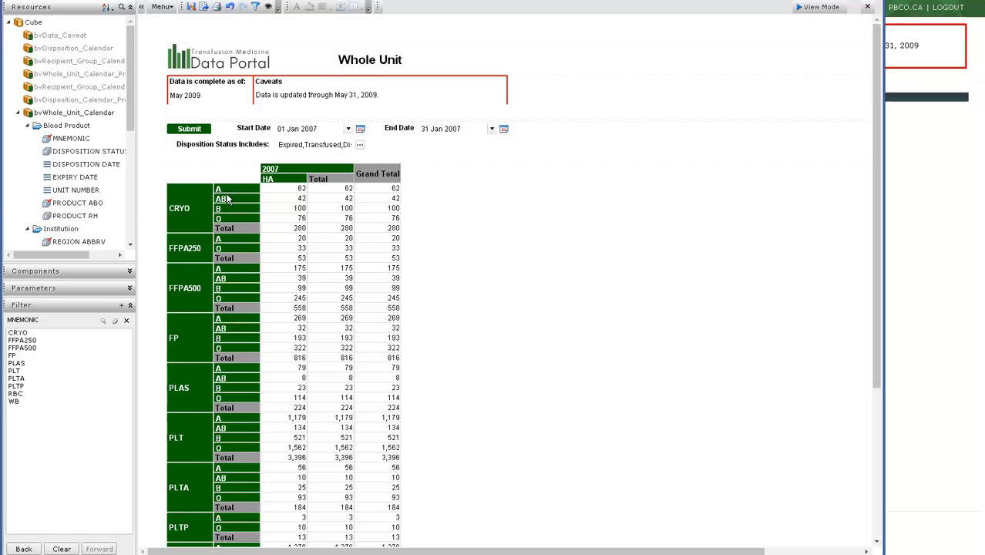
drag(82, 221, 258, 217)
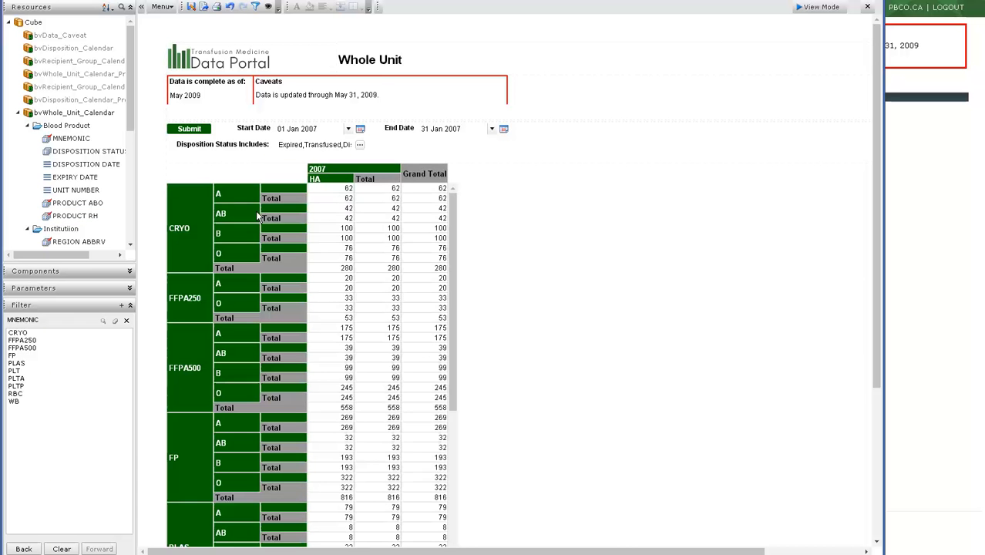
click(549, 381)
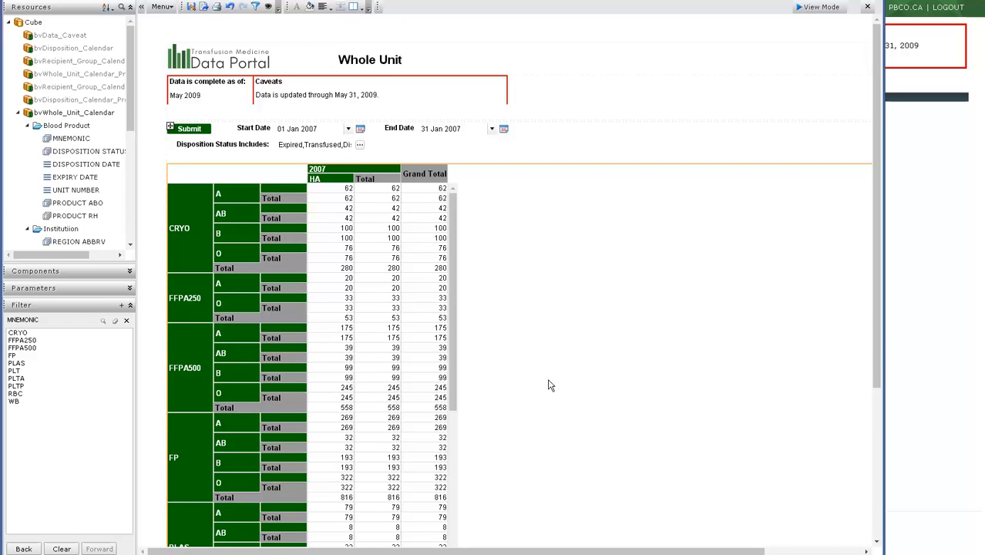
Examine the ABO and RH breakdown for each product code throughout the crosstab
scroll(549, 385, down, 2)
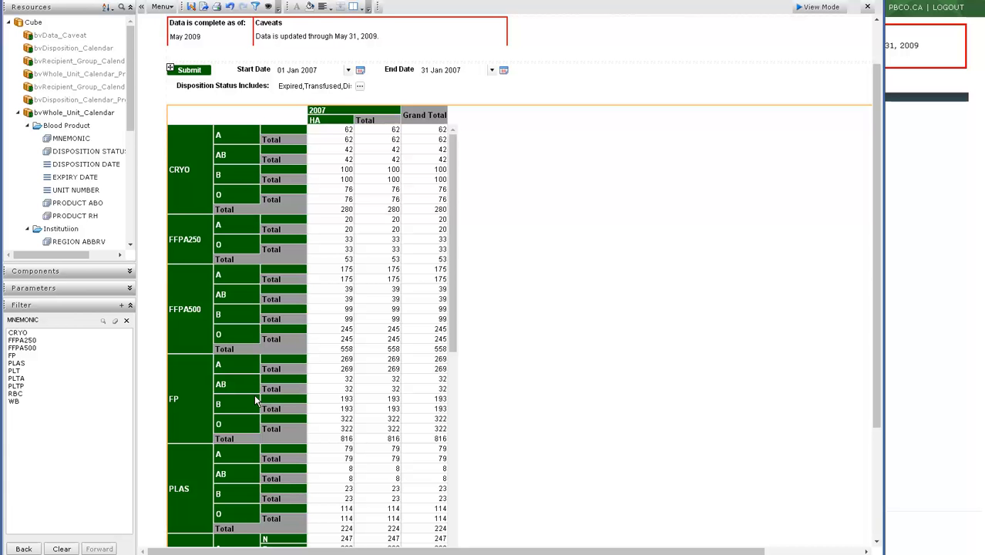
scroll(257, 400, up, 2)
scroll(257, 399, down, 6)
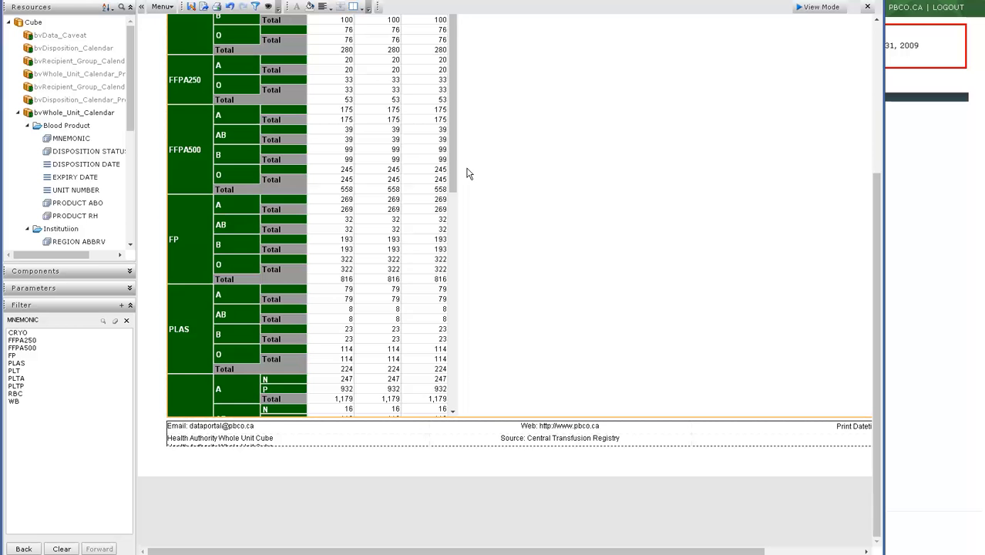
scroll(455, 234, down, 1)
scroll(454, 233, down, 8)
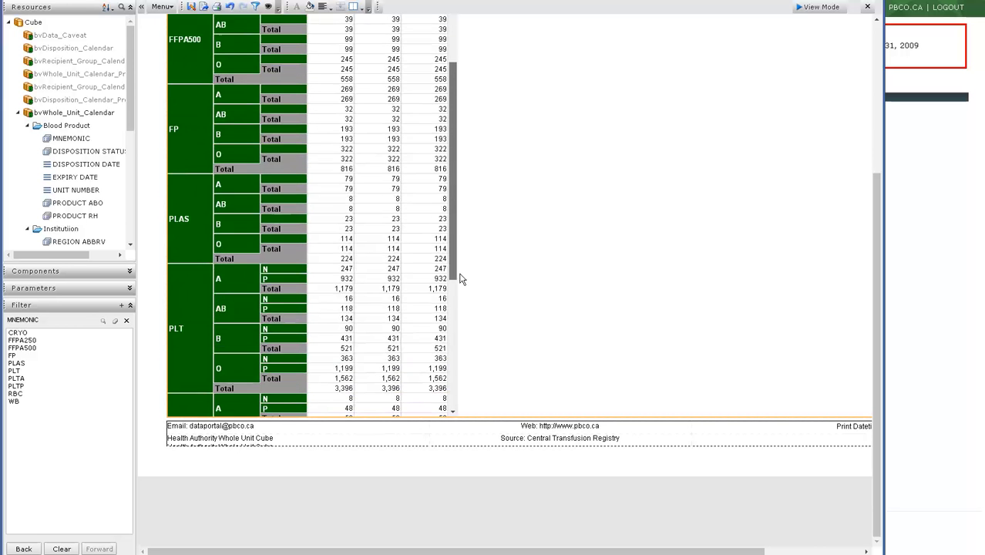
scroll(462, 321, down, 3)
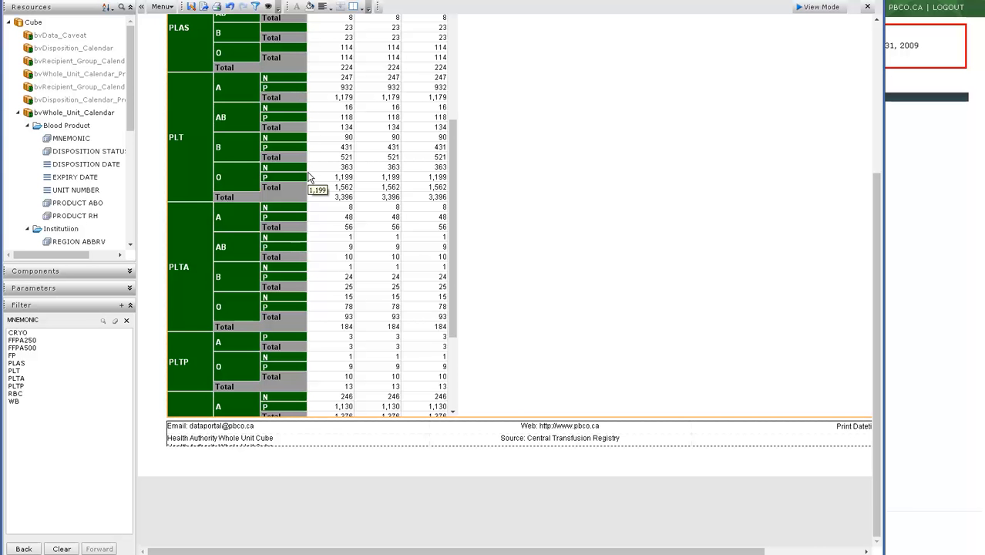
drag(453, 262, 457, 159)
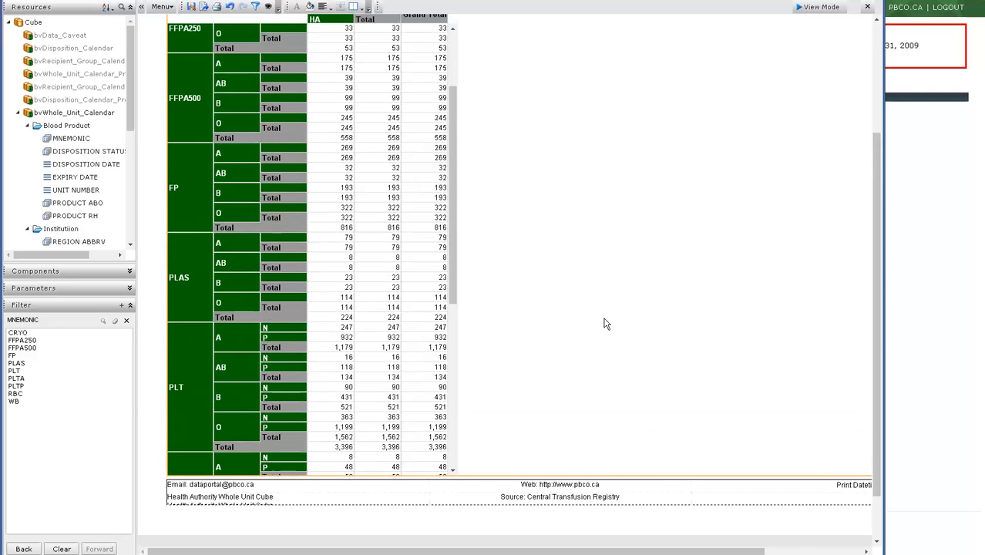
scroll(607, 323, up, 1)
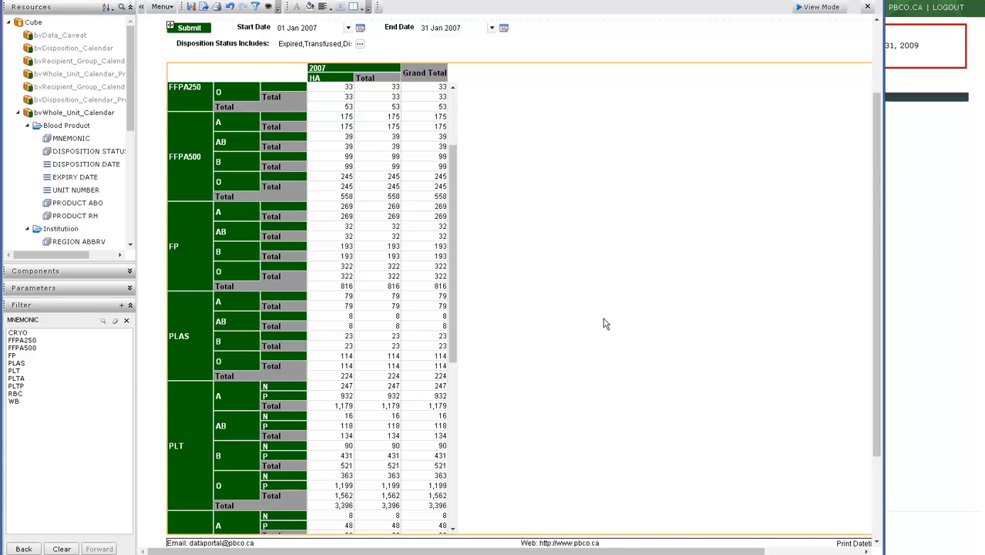
scroll(605, 323, up, 2)
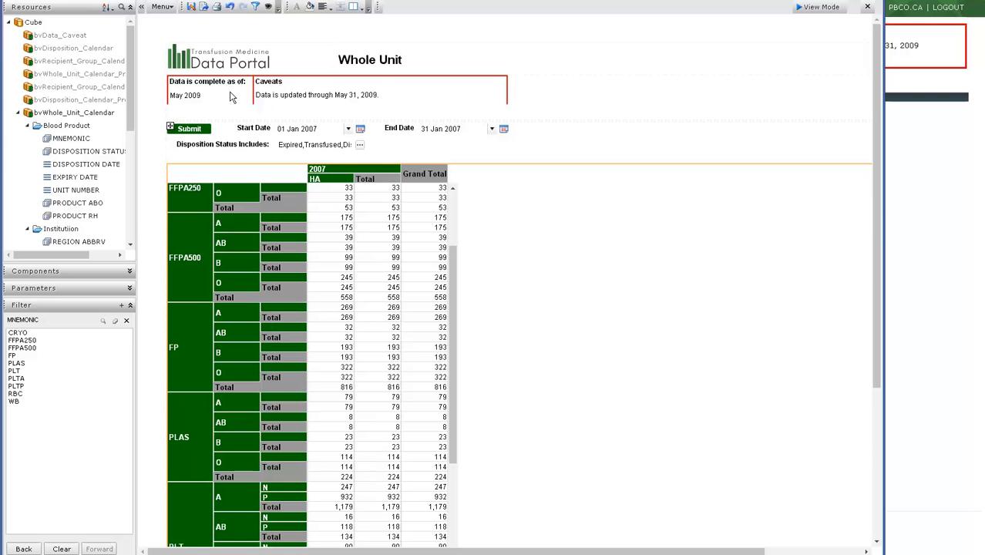
Print the Whole Unit report to a PDF file
click(217, 7)
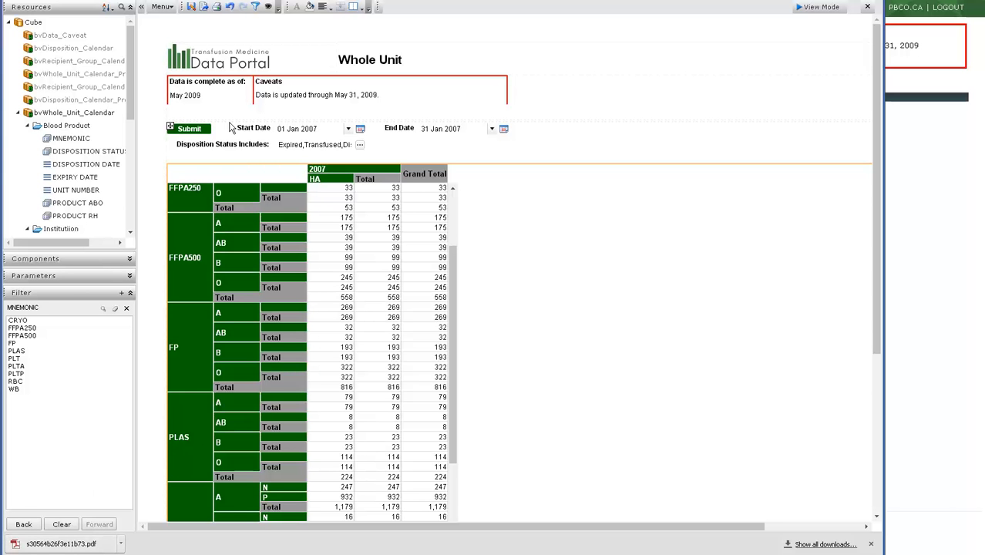
Try the Excel format for exporting the Whole Unit HA report, check the available workbook versions, and cancel the export
click(203, 6)
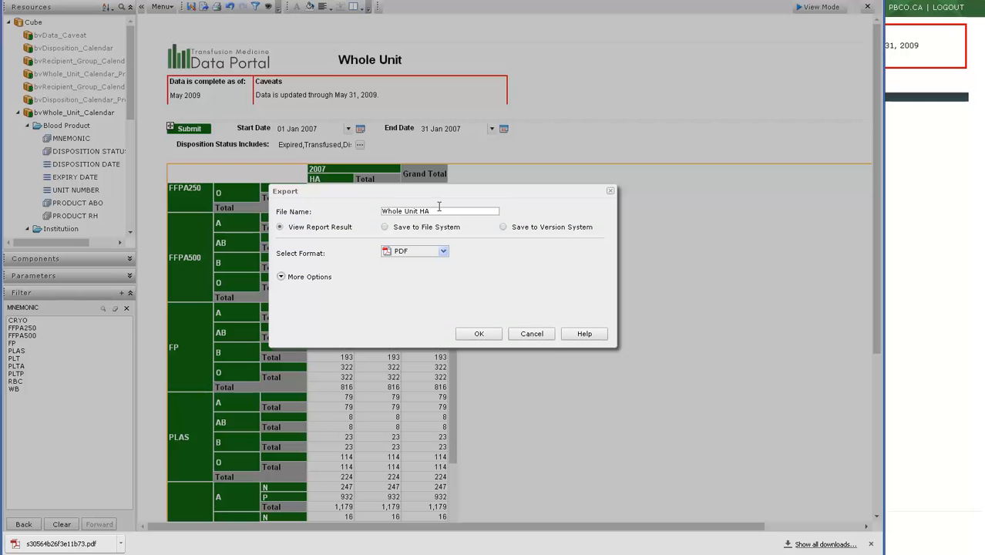
drag(437, 210, 373, 217)
click(432, 255)
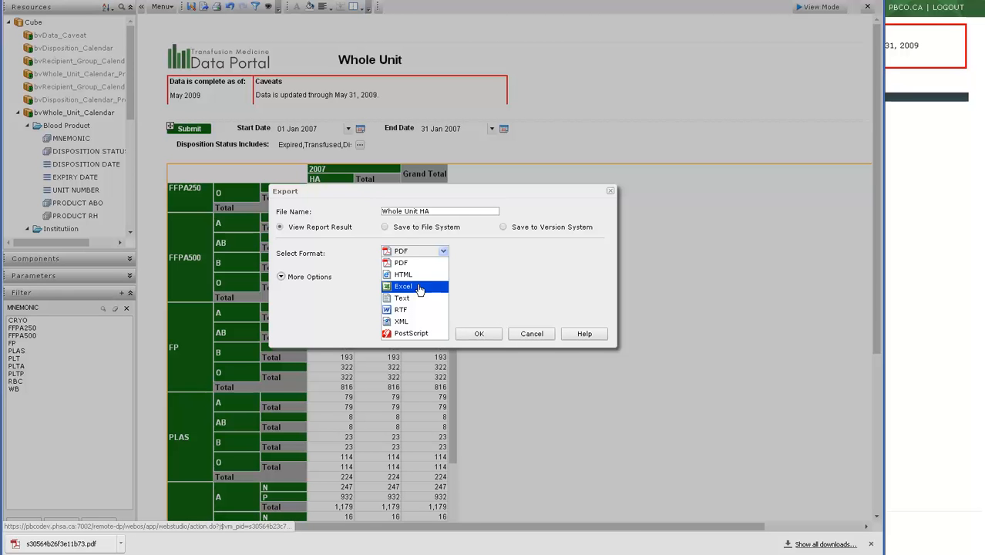
click(419, 287)
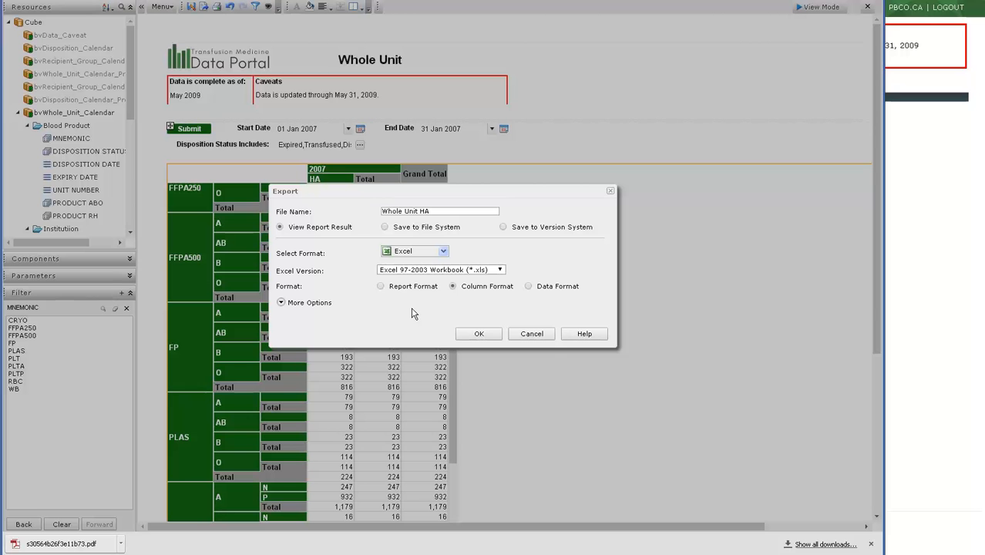
click(493, 270)
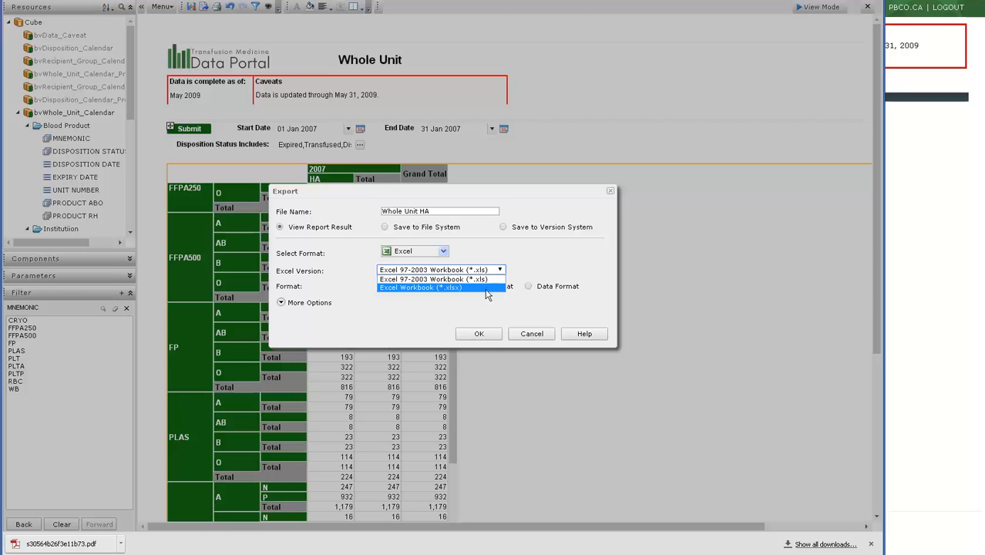
click(532, 308)
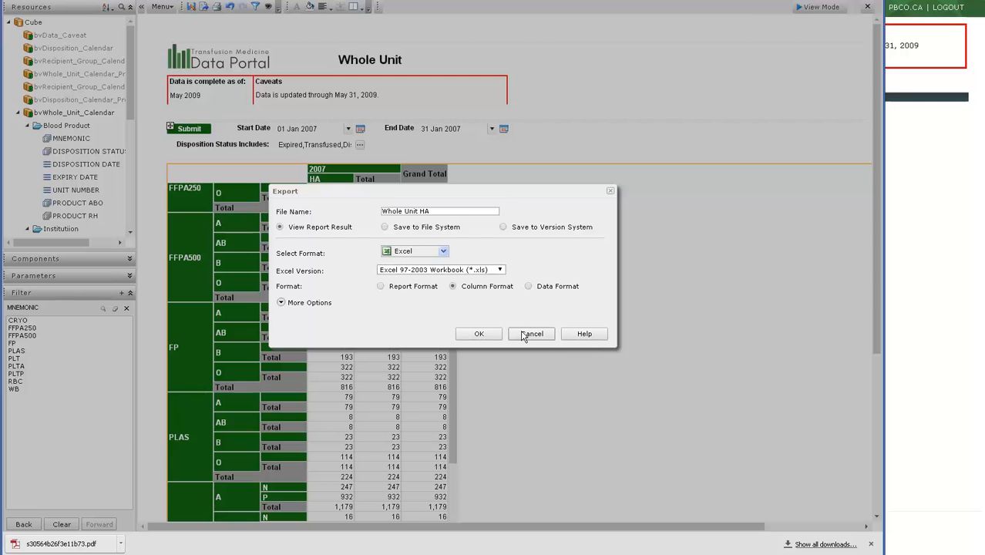
click(523, 334)
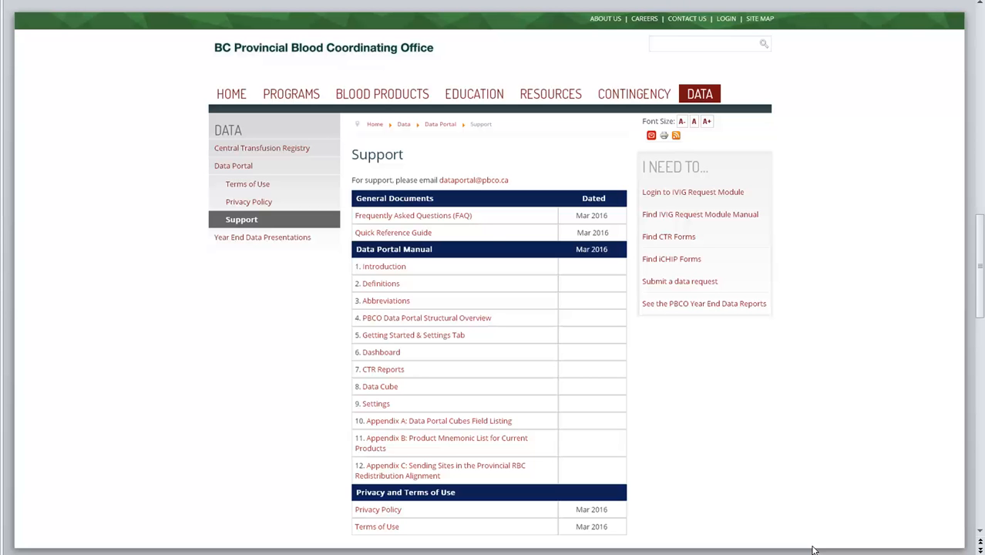
scroll(814, 550, down, 2)
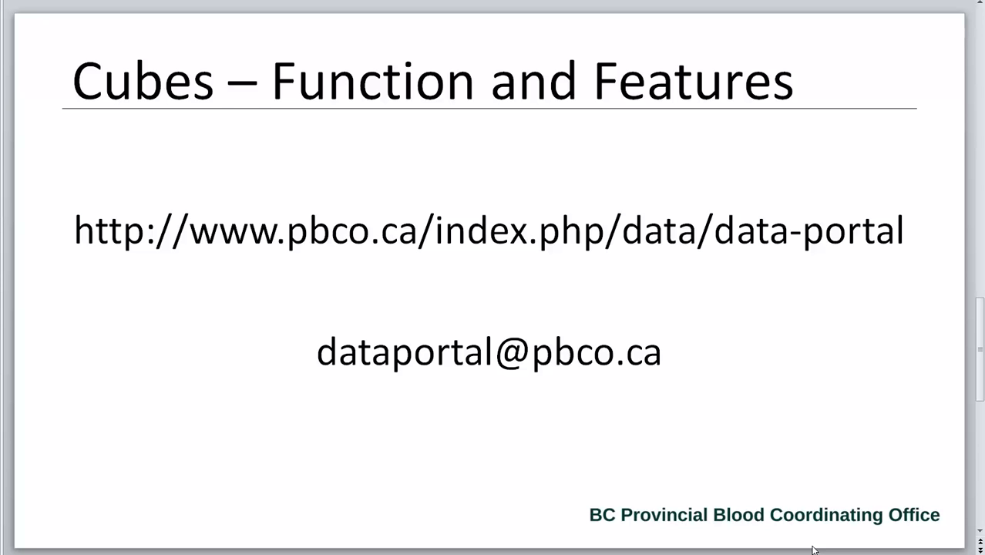
scroll(815, 550, down, 1)
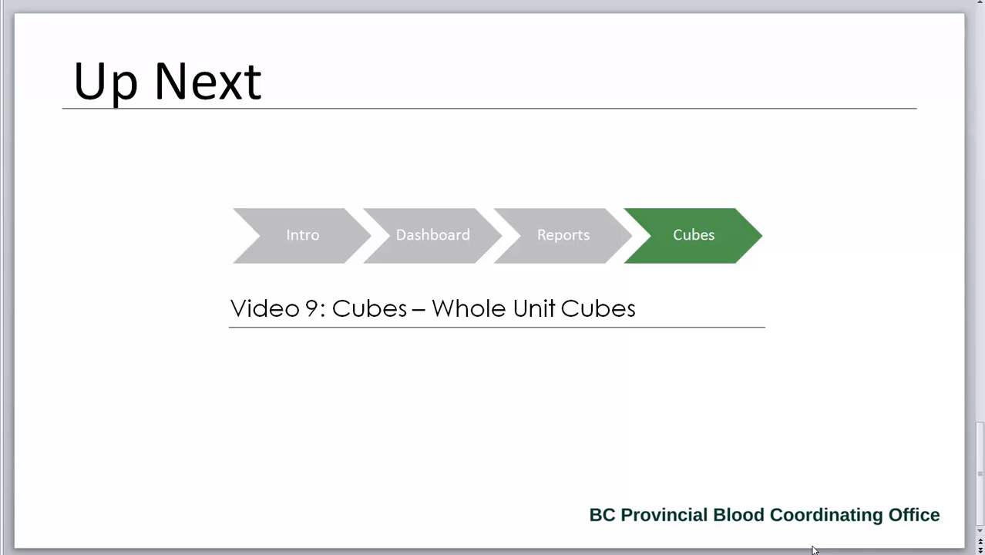